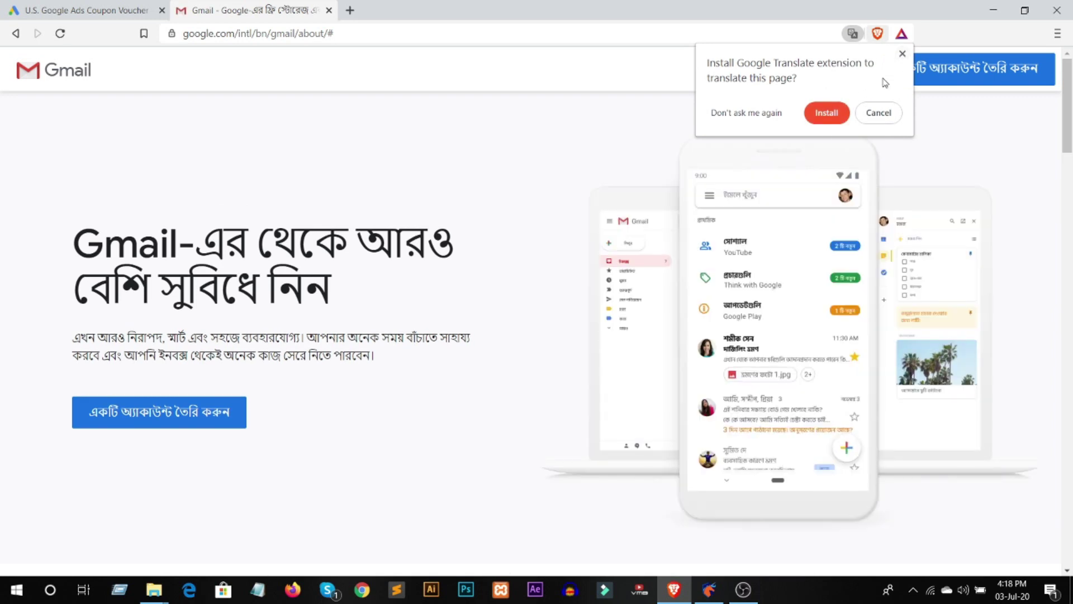
# - Dismiss the translator install offer on Gmail's Bengali about page
pyautogui.click(902, 55)
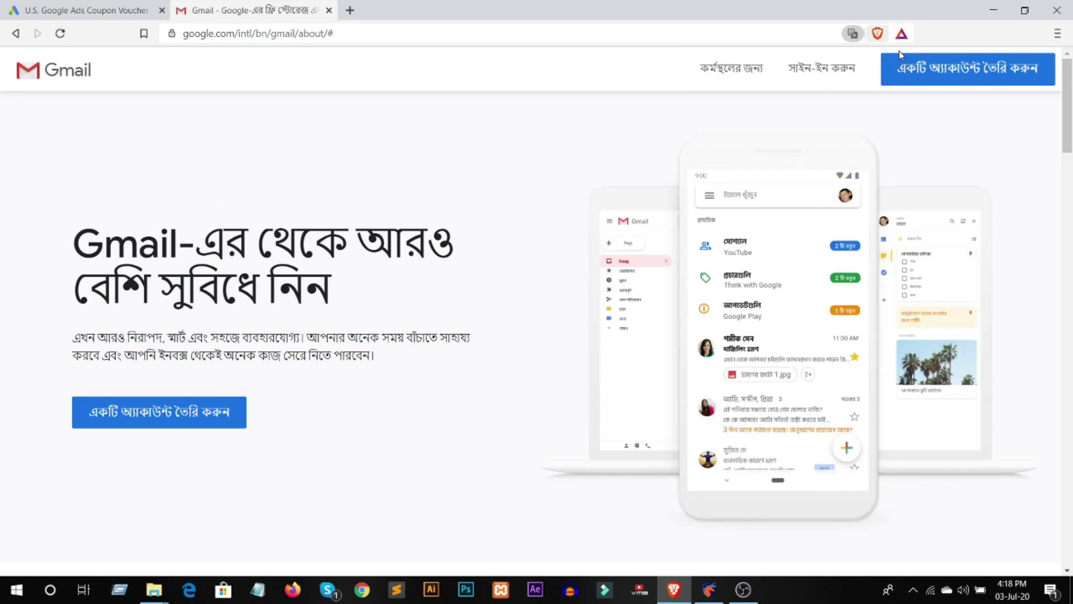
# - Switch the Gmail sign-in page to English (United States) and start creating a personal Google account
pyautogui.click(841, 73)
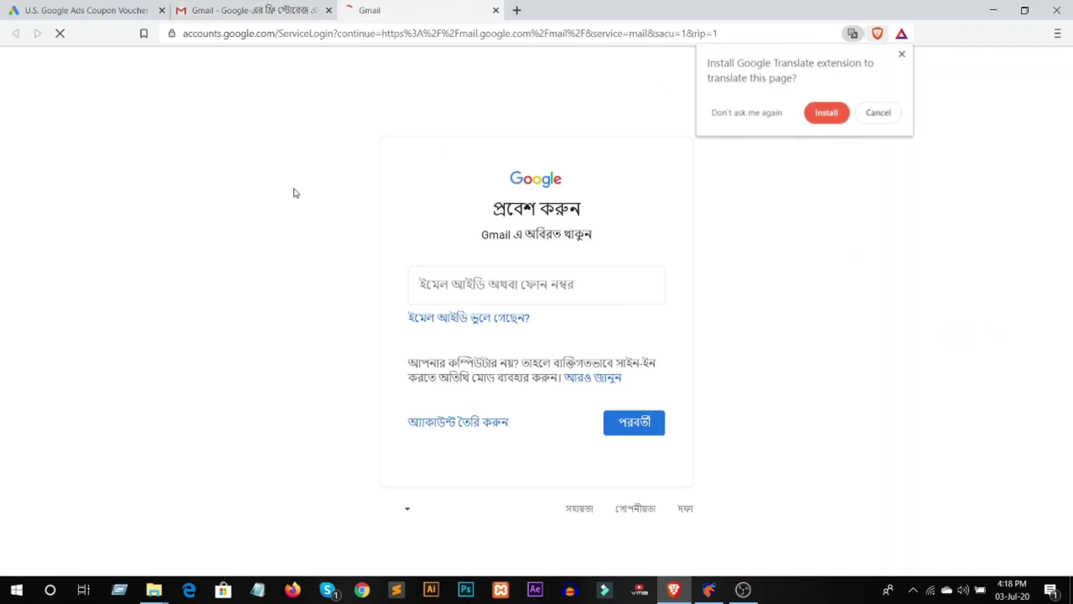
pyautogui.click(396, 509)
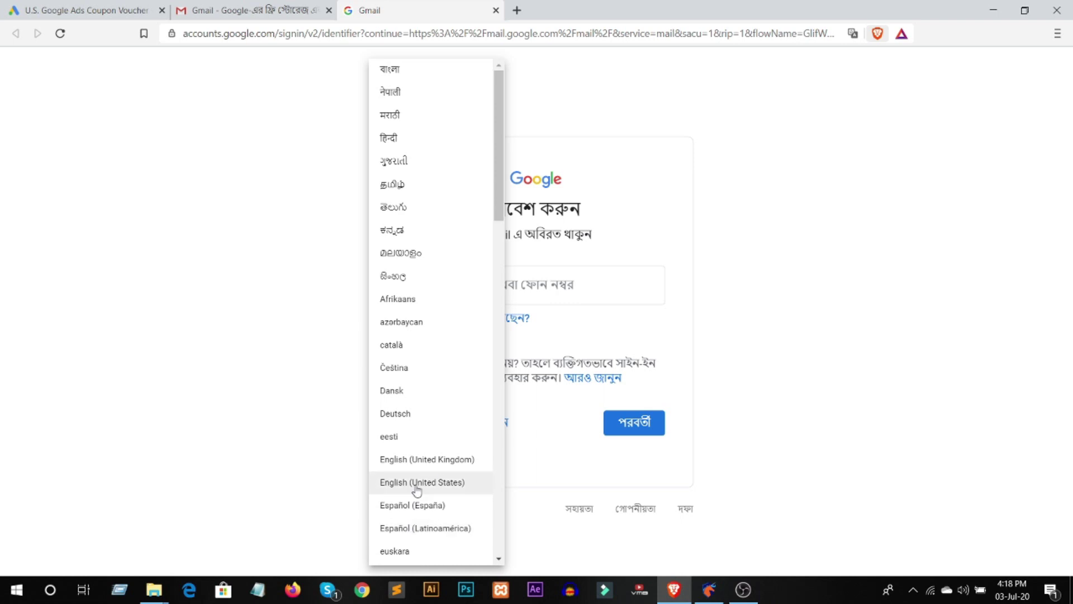
pyautogui.click(415, 481)
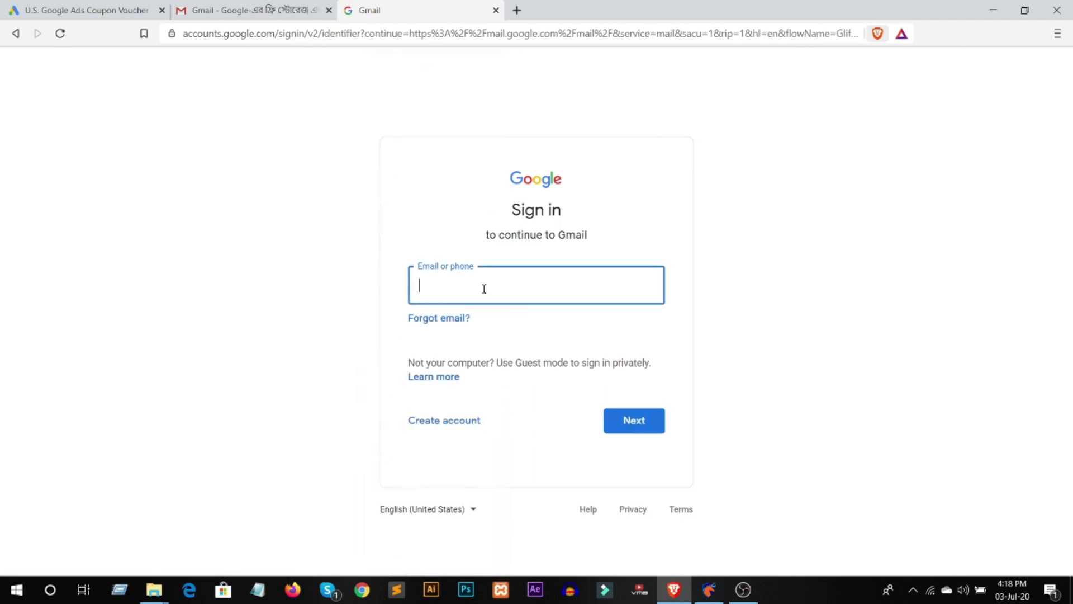
pyautogui.click(427, 428)
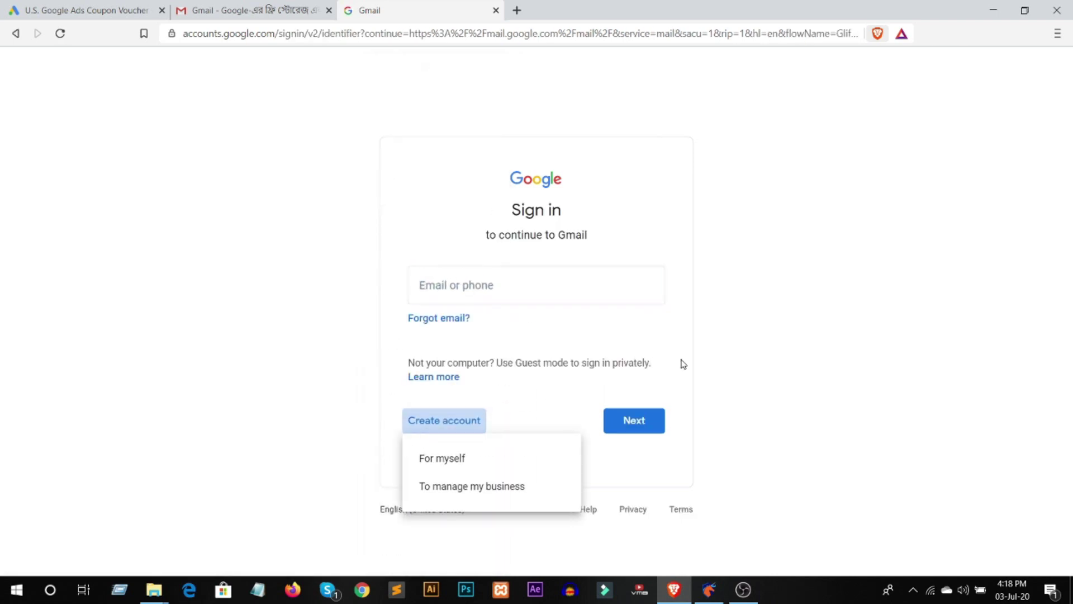
pyautogui.click(454, 458)
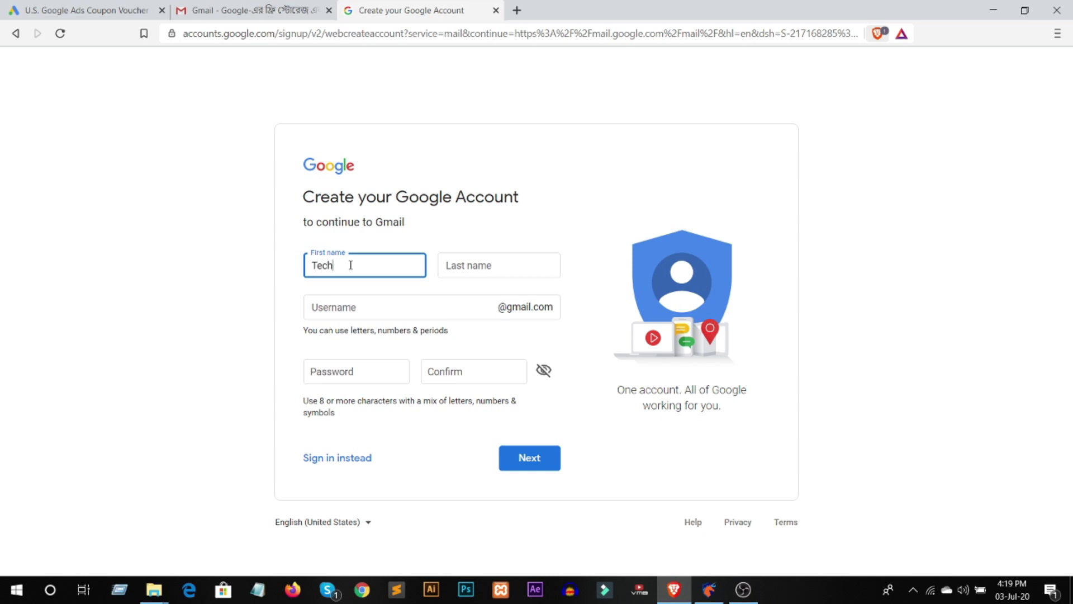
# - Fill in the last name, a username and the account password, then submit the details
pyautogui.press('Tab')
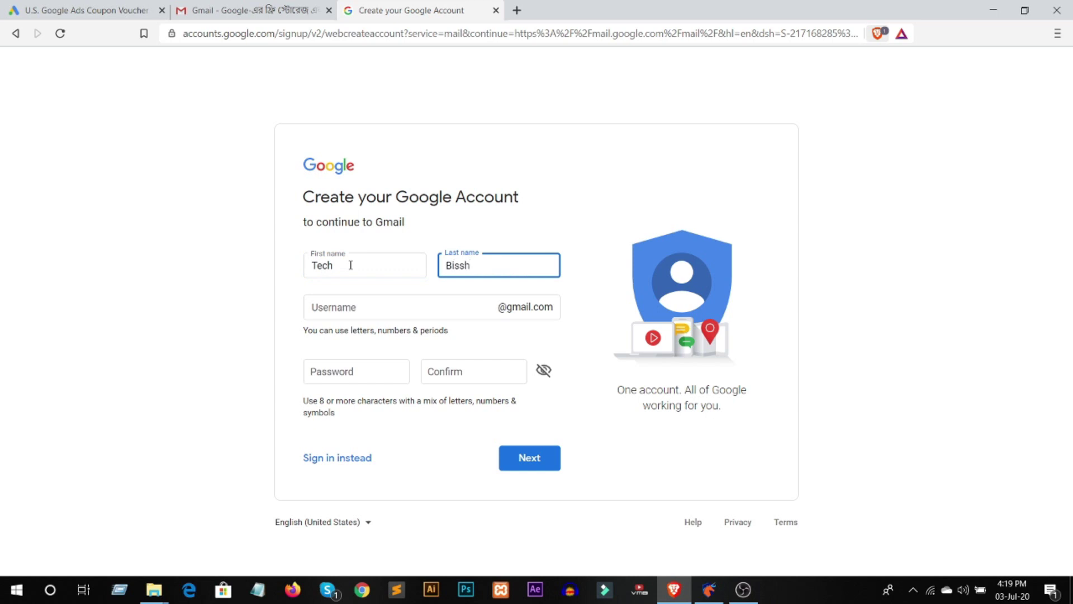
pyautogui.press('Tab')
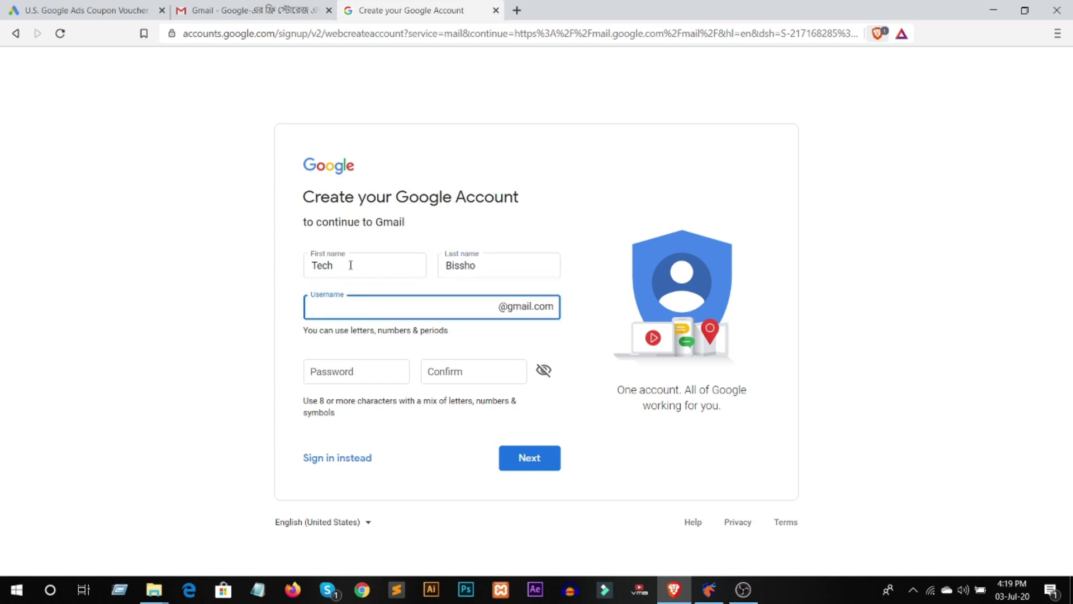
pyautogui.click(339, 376)
pyautogui.write('t')
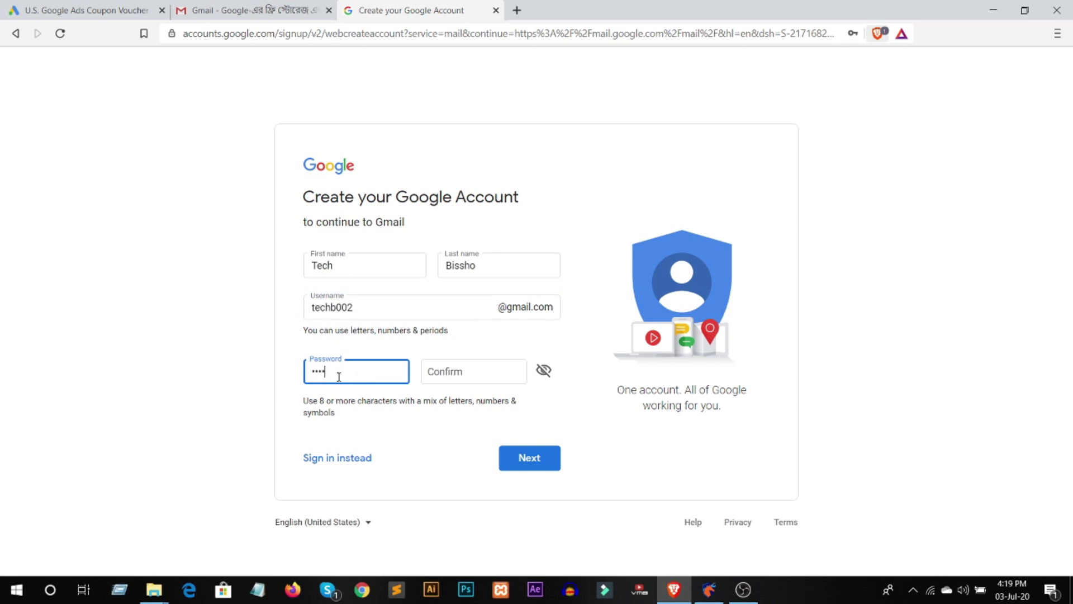
pyautogui.press('Tab')
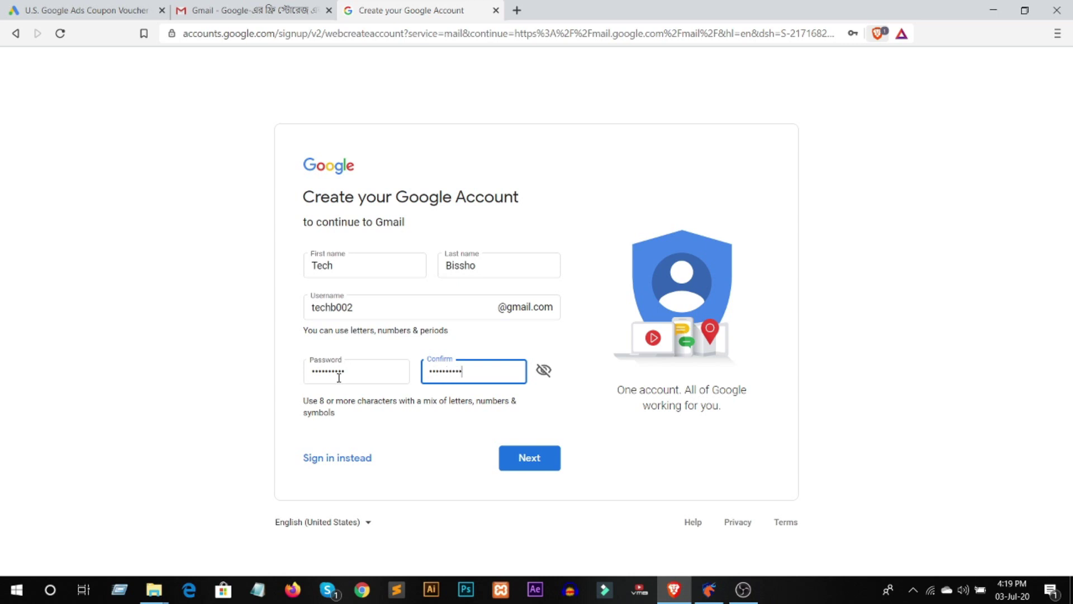
pyautogui.click(549, 471)
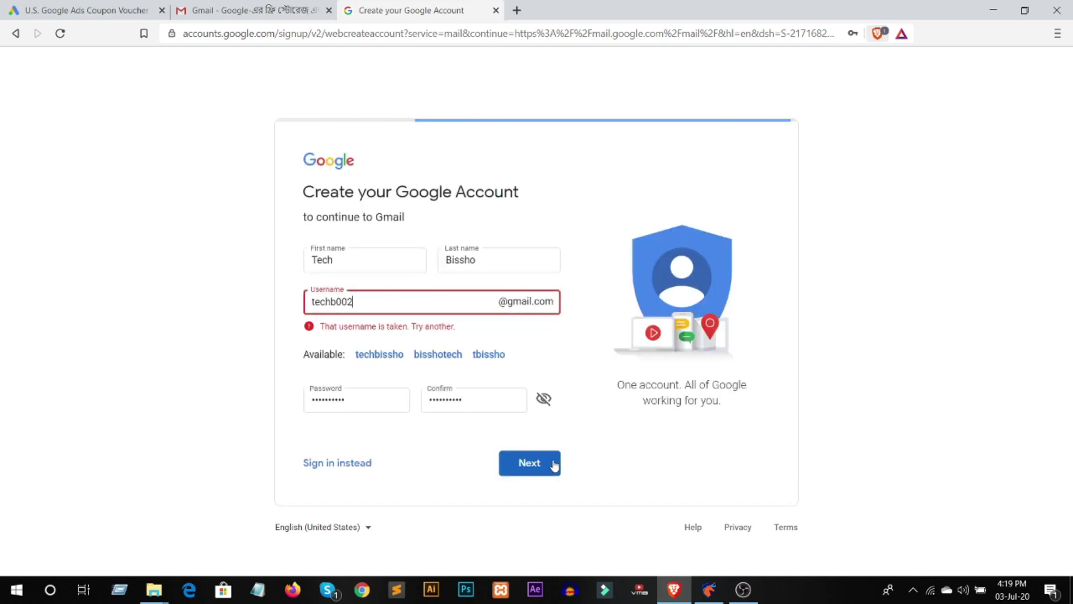
# - Take the first suggested username, append 2 to it, and resubmit
pyautogui.click(380, 355)
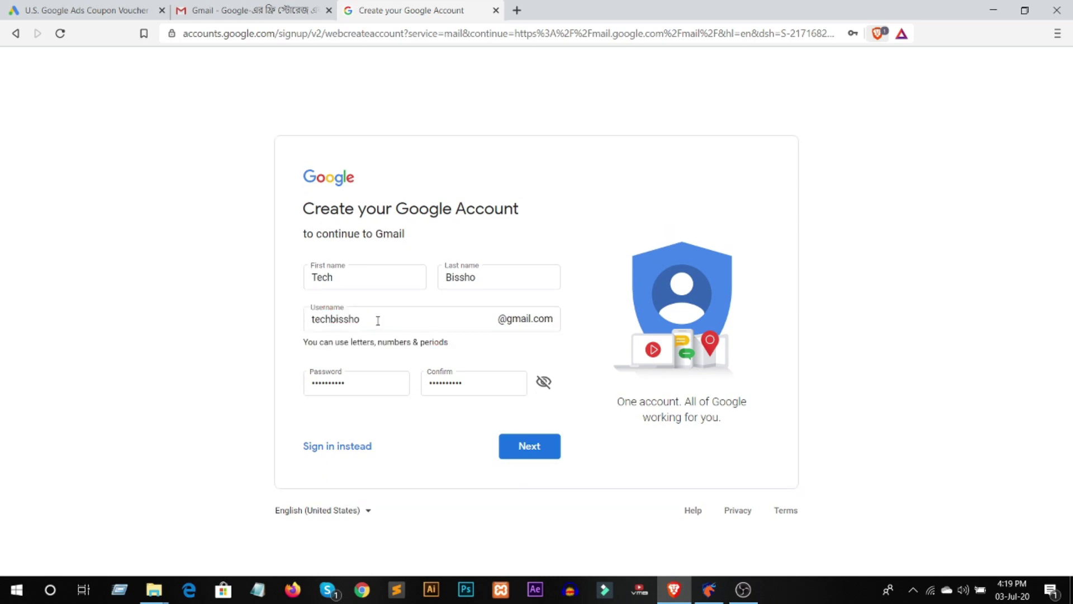
pyautogui.doubleClick(378, 321)
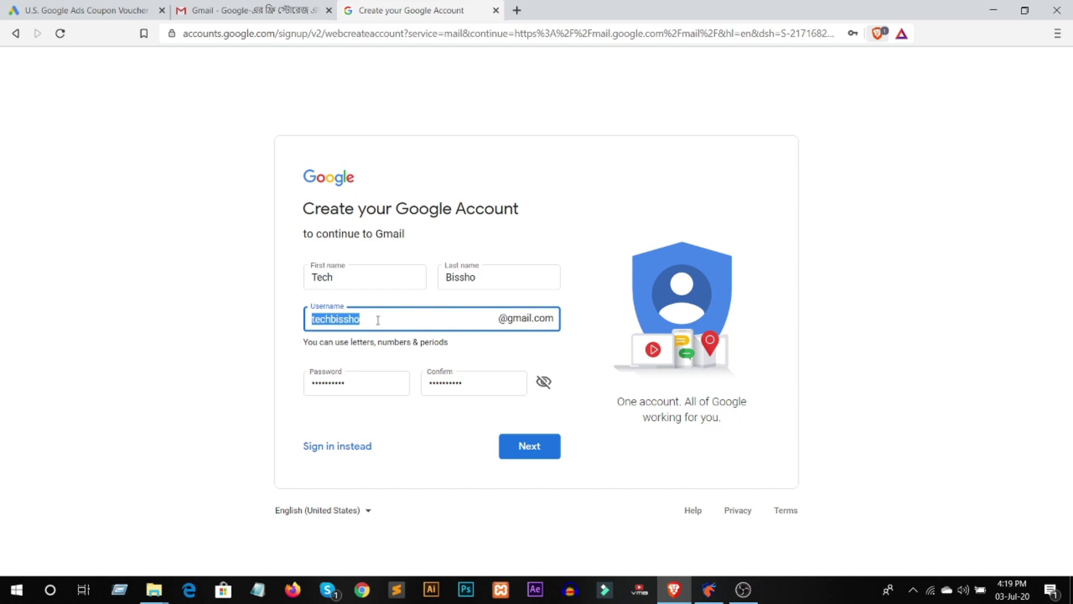
pyautogui.click(378, 320)
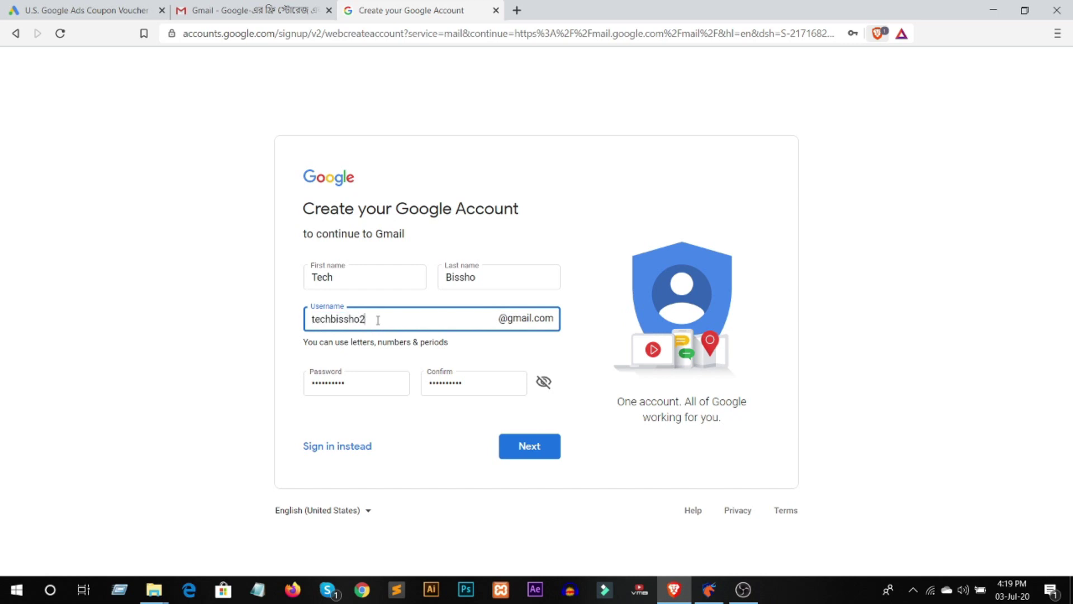
pyautogui.moveTo(378, 320); pyautogui.dragTo(257, 327)
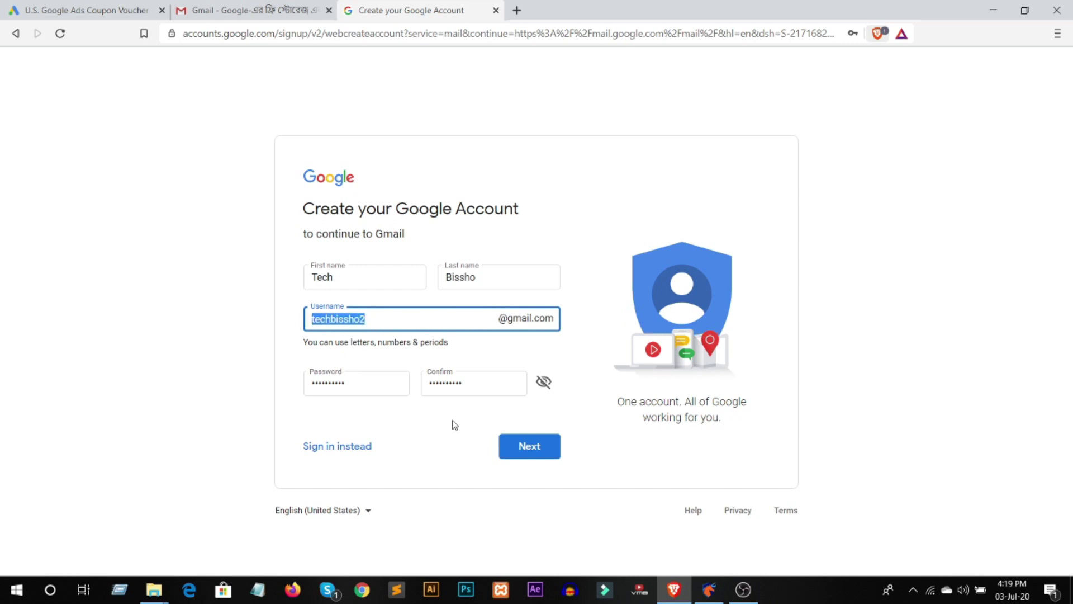
pyautogui.click(522, 447)
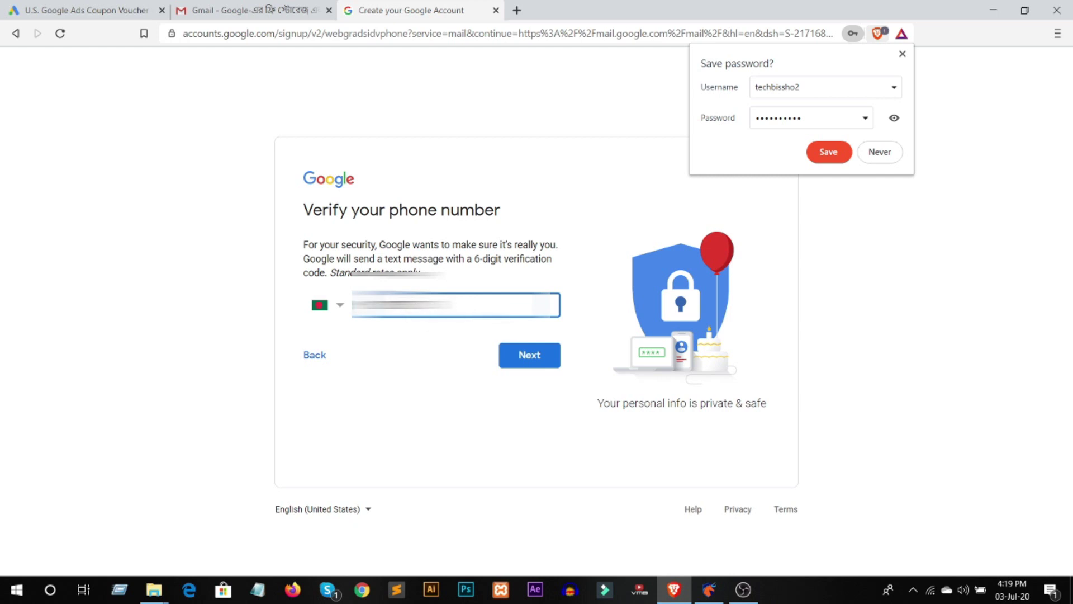
# - Decline saving the password, correct the rejected phone number, and confirm the texted verification code
pyautogui.click(880, 152)
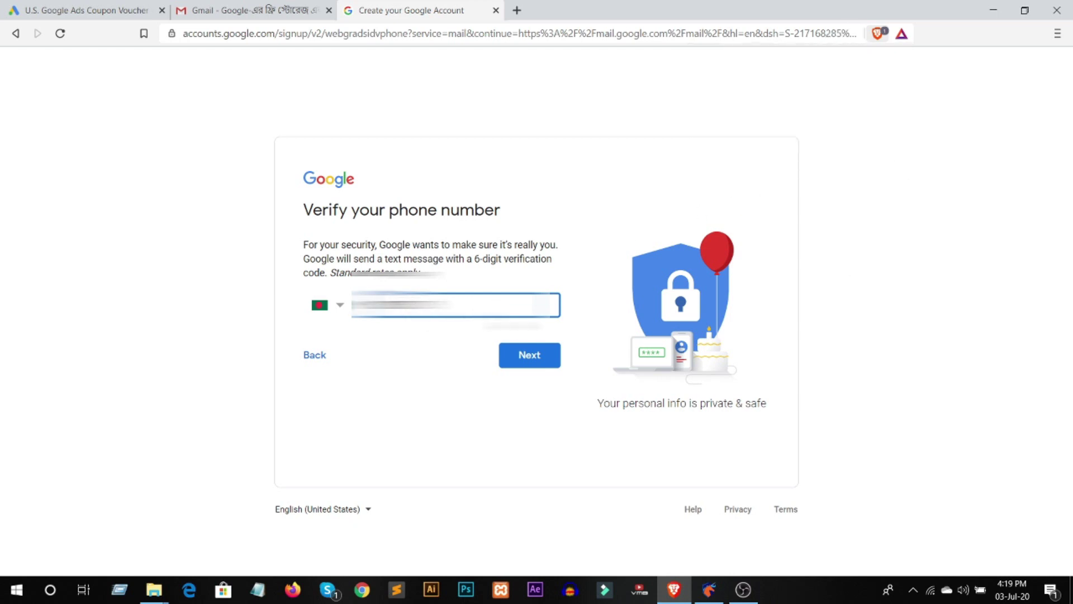
pyautogui.click(538, 355)
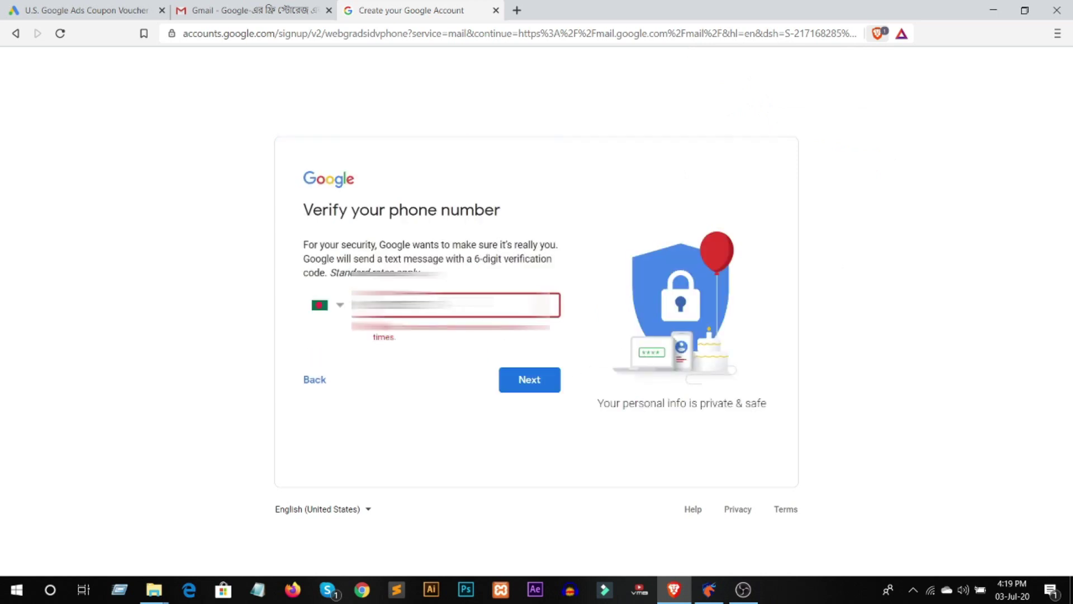
pyautogui.moveTo(450, 304); pyautogui.dragTo(304, 304)
pyautogui.press('BackSpace')
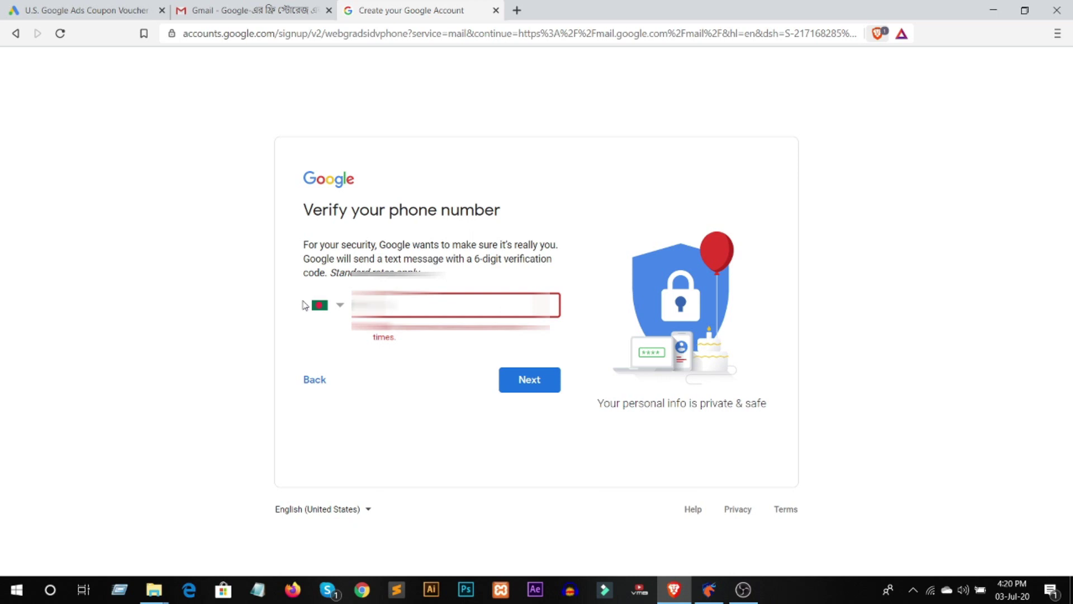
pyautogui.click(534, 384)
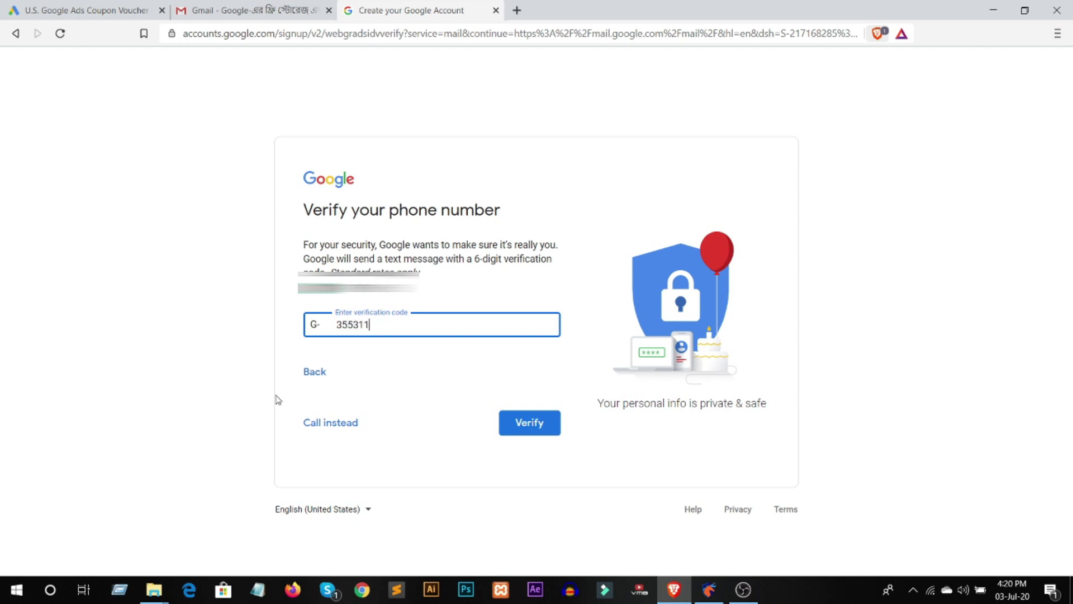
pyautogui.click(540, 430)
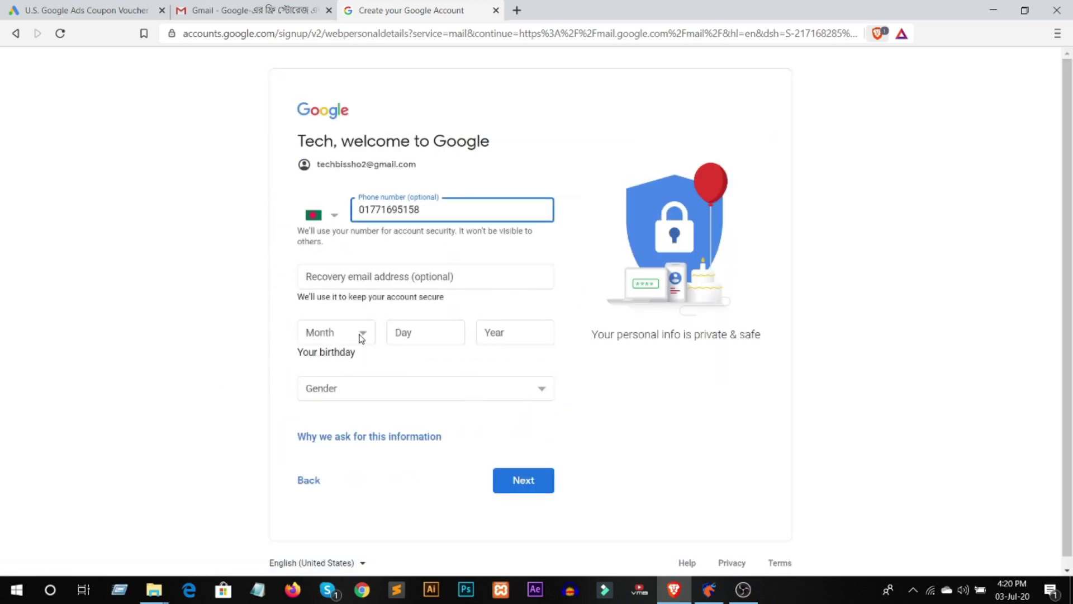
# - Set the birth month to February, fill in the birth year, choose Male as gender, and continue
pyautogui.click(360, 336)
pyautogui.click(350, 368)
pyautogui.click(411, 335)
pyautogui.click(526, 335)
pyautogui.write('1998')
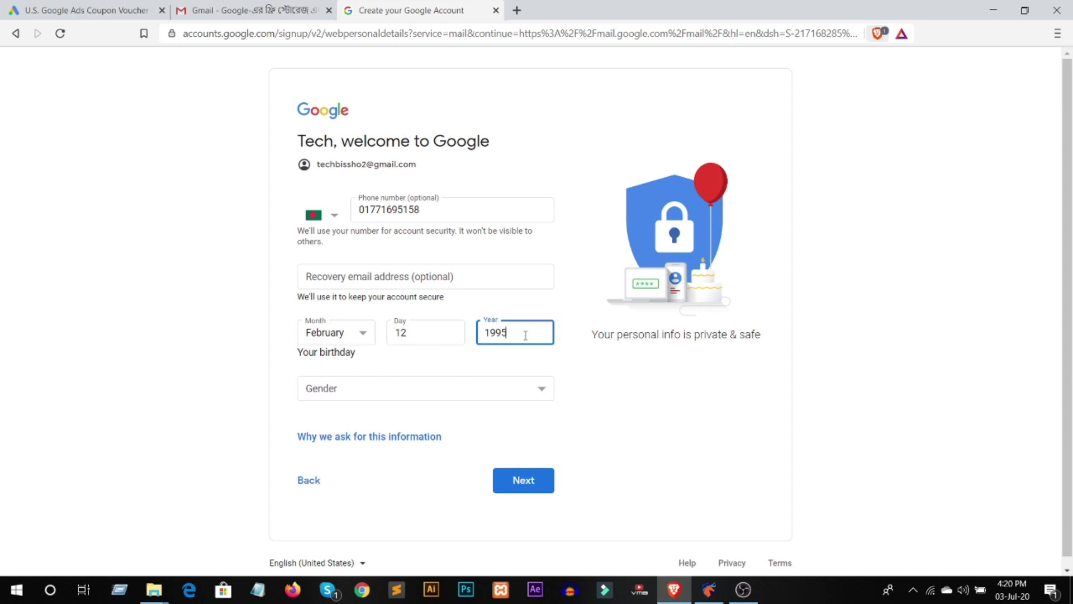
pyautogui.click(469, 385)
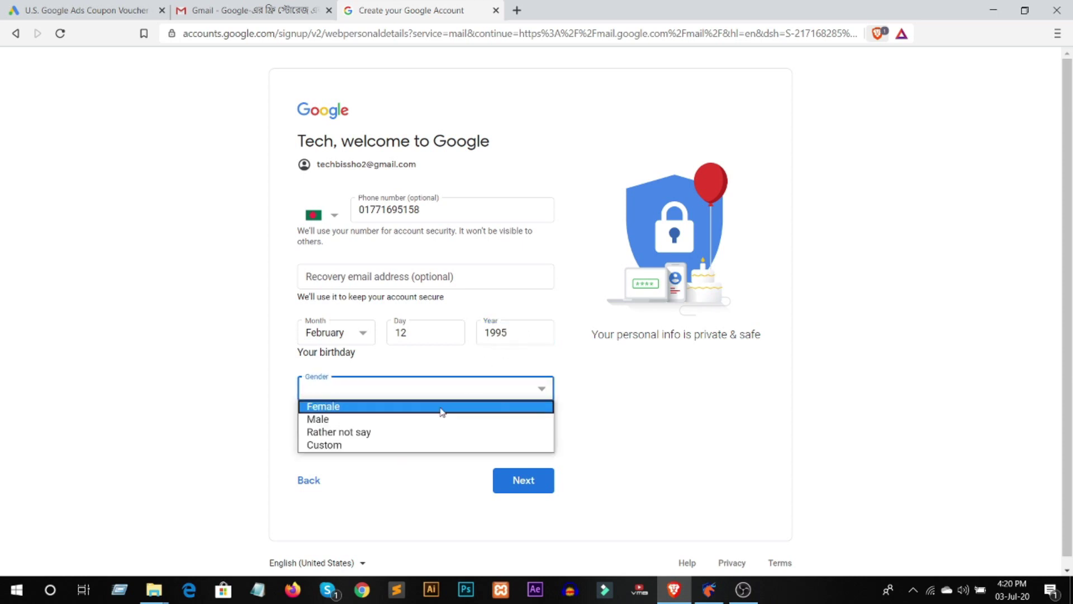
pyautogui.click(440, 419)
pyautogui.click(542, 482)
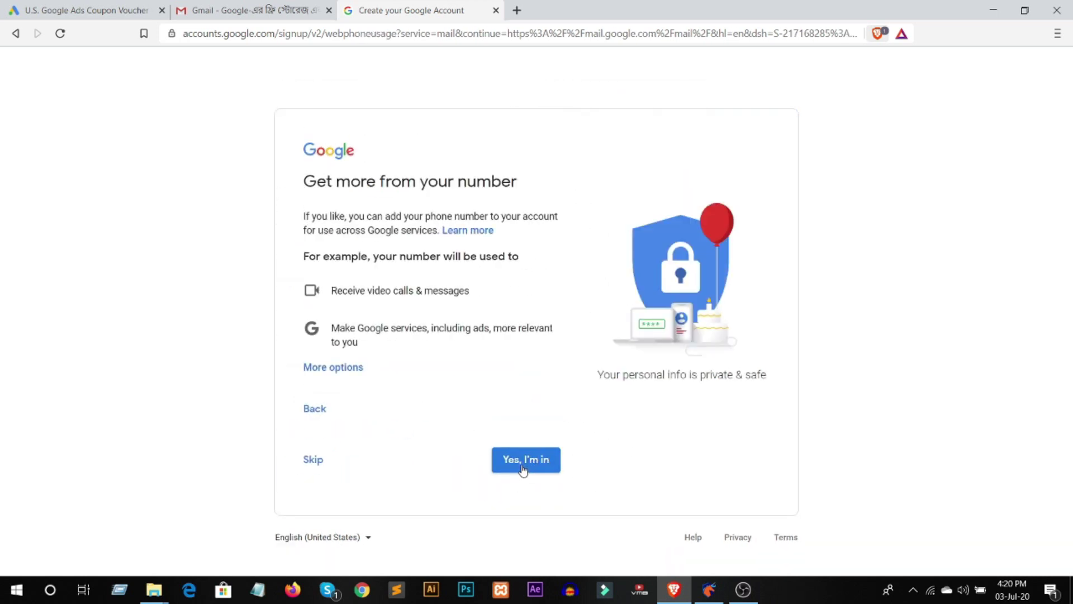
# - Agree to phone number use across services and accept the privacy terms to create the account
pyautogui.click(541, 465)
pyautogui.scroll(-10, 455, 457)
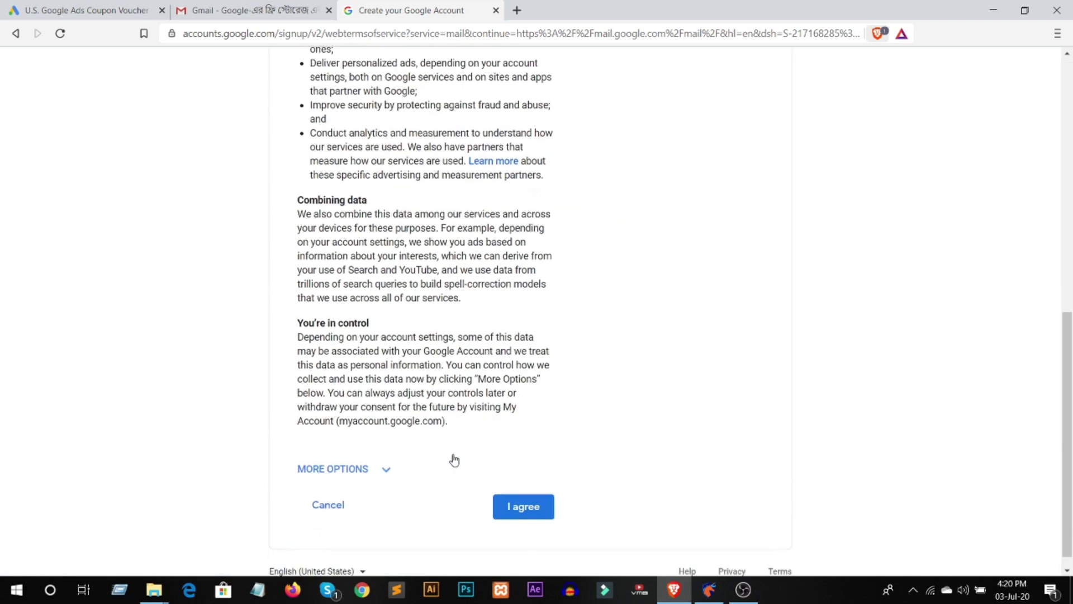
pyautogui.click(523, 488)
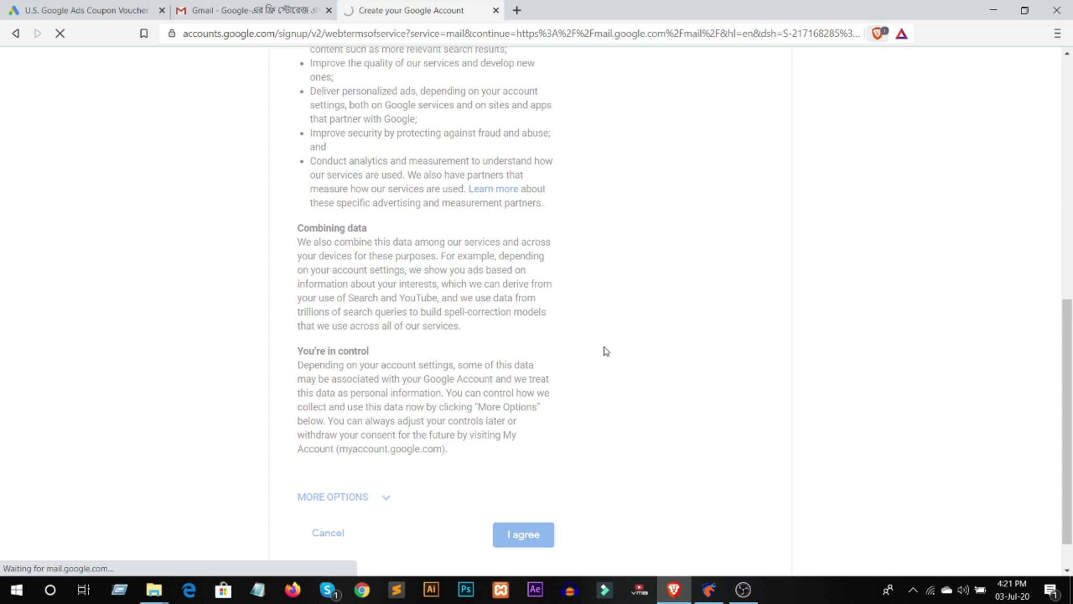
# - Dismiss the Google Meet announcement in the new inbox and launch Namecheap VPN
pyautogui.scroll(9, 607, 351)
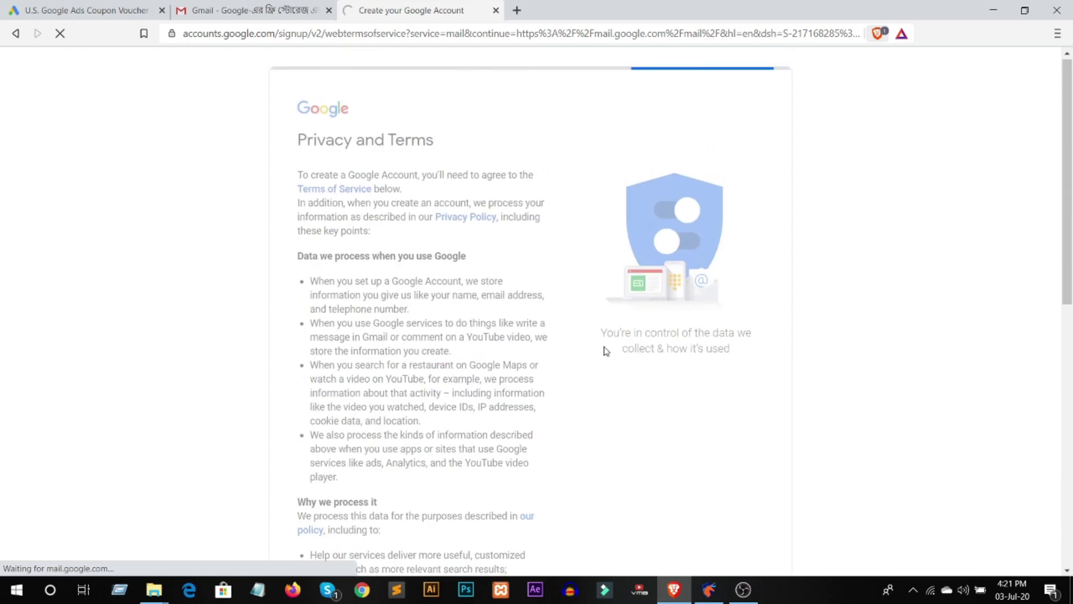
pyautogui.scroll(-4, 606, 351)
pyautogui.scroll(2, 606, 351)
pyautogui.scroll(3, 606, 351)
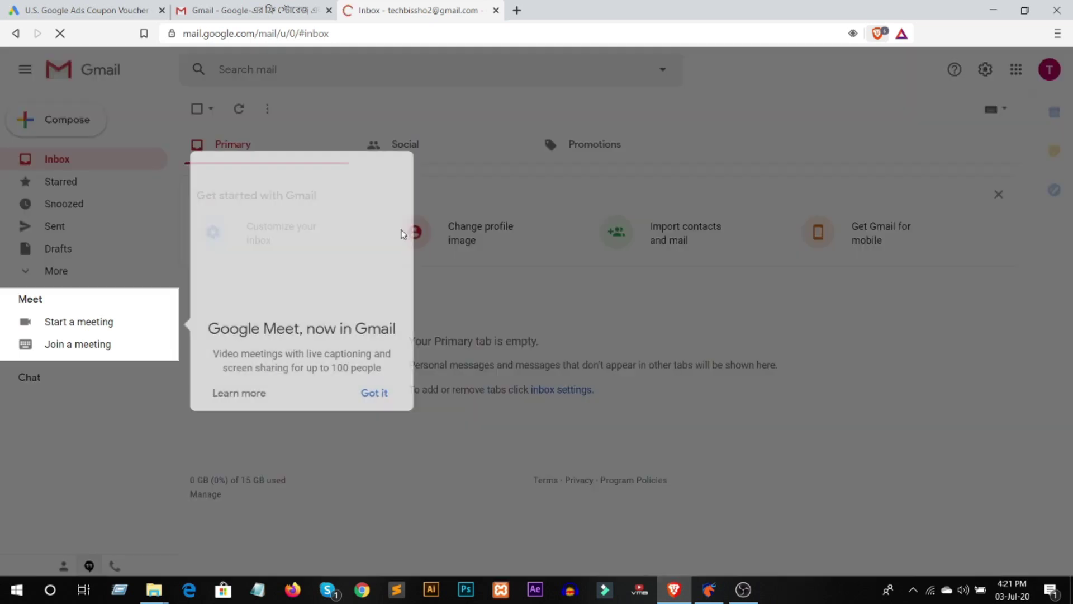
pyautogui.click(374, 393)
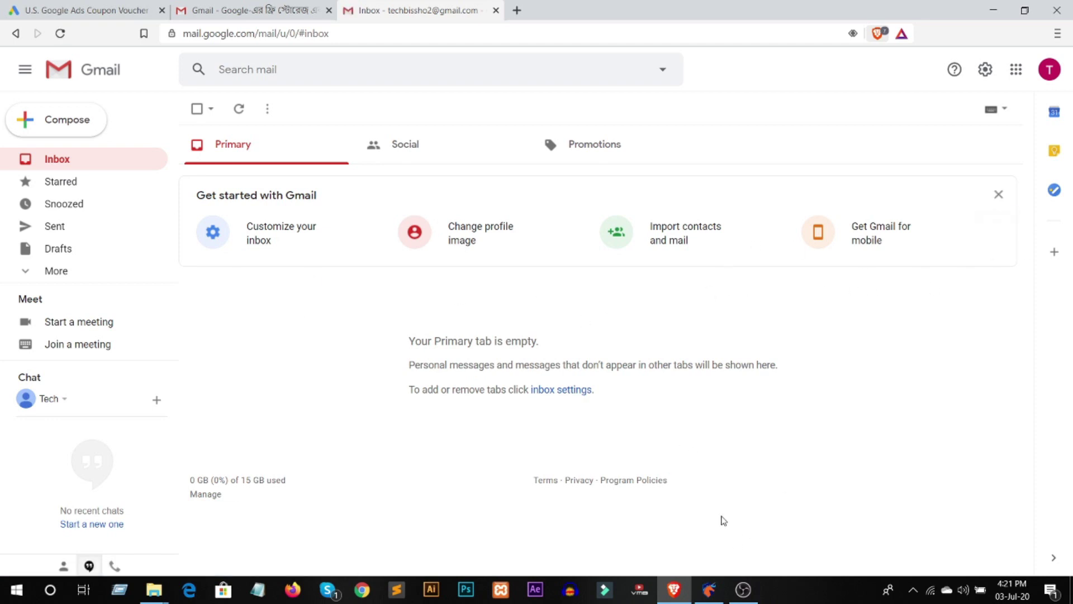
pyautogui.click(720, 595)
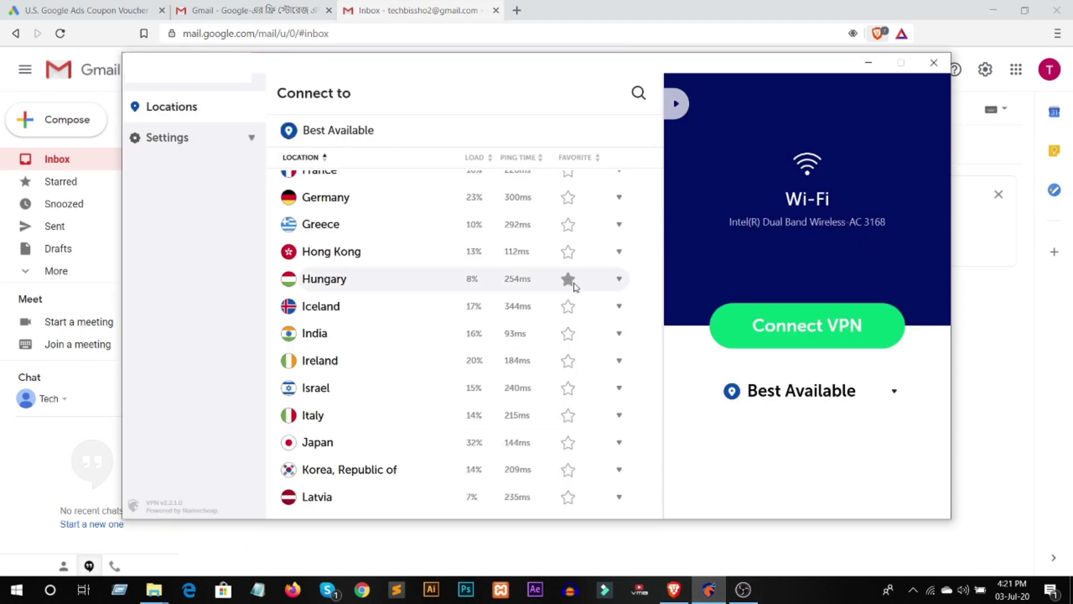
# - Connect Namecheap VPN to the United States (Ashburn) server and minimize its window
pyautogui.scroll(-5, 403, 448)
pyautogui.scroll(-3, 415, 445)
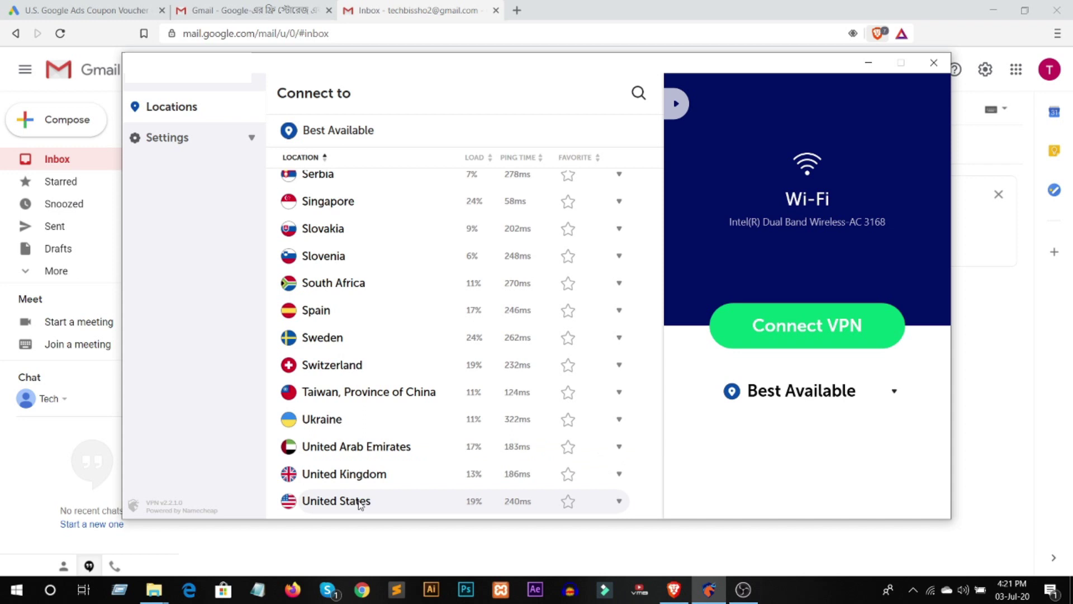
pyautogui.click(424, 499)
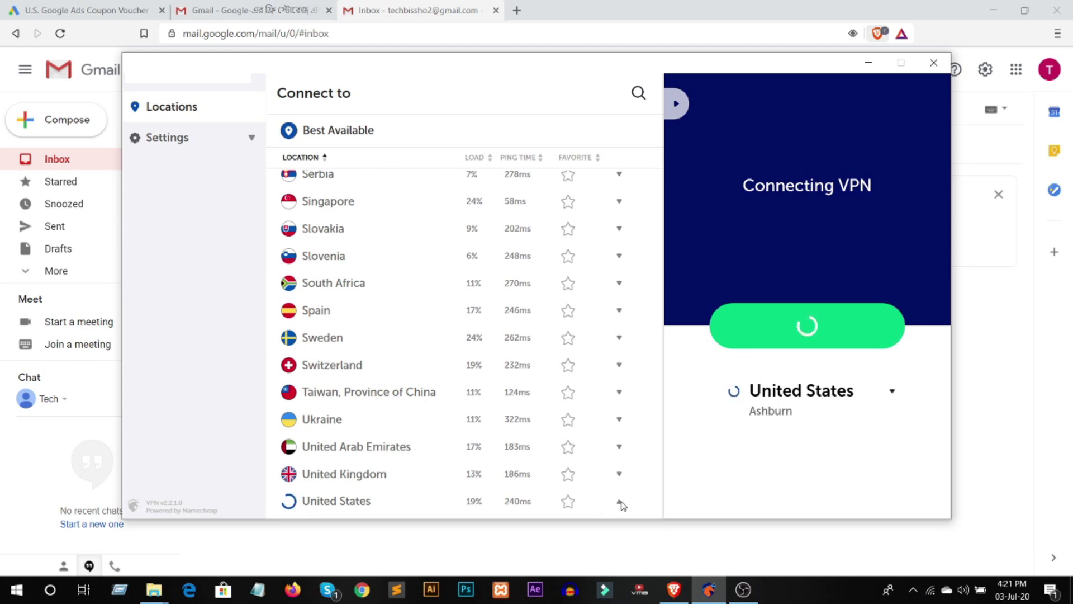
pyautogui.scroll(-3, 476, 426)
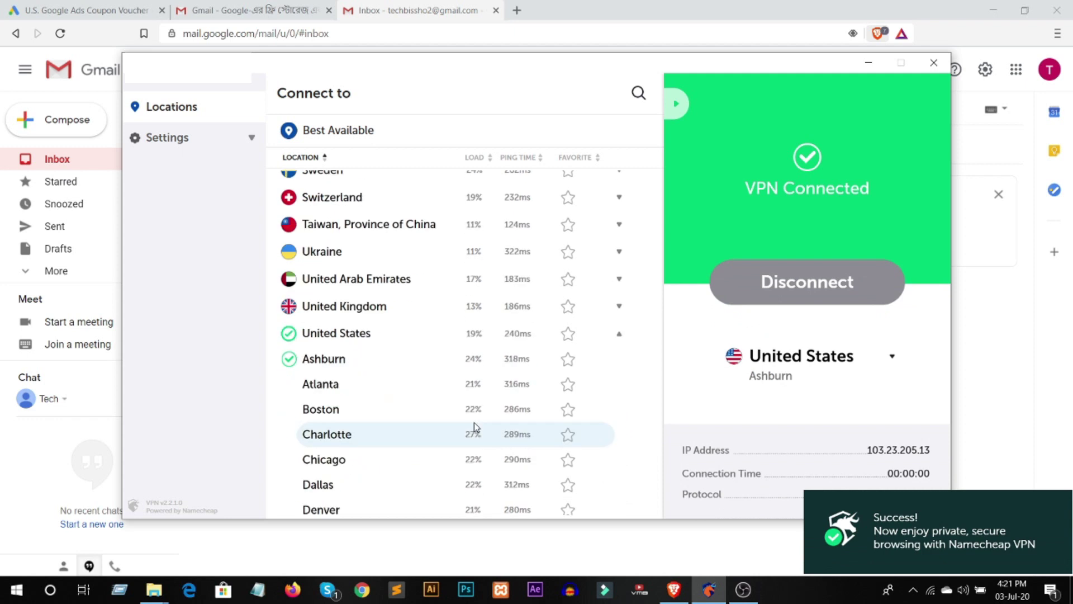
pyautogui.scroll(-1, 476, 427)
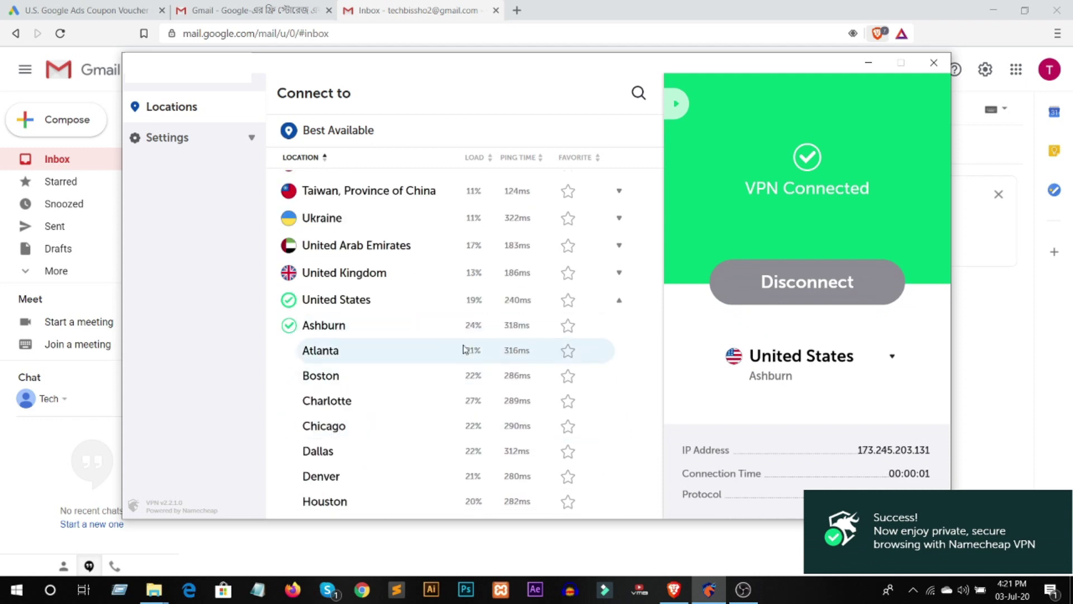
pyautogui.click(868, 63)
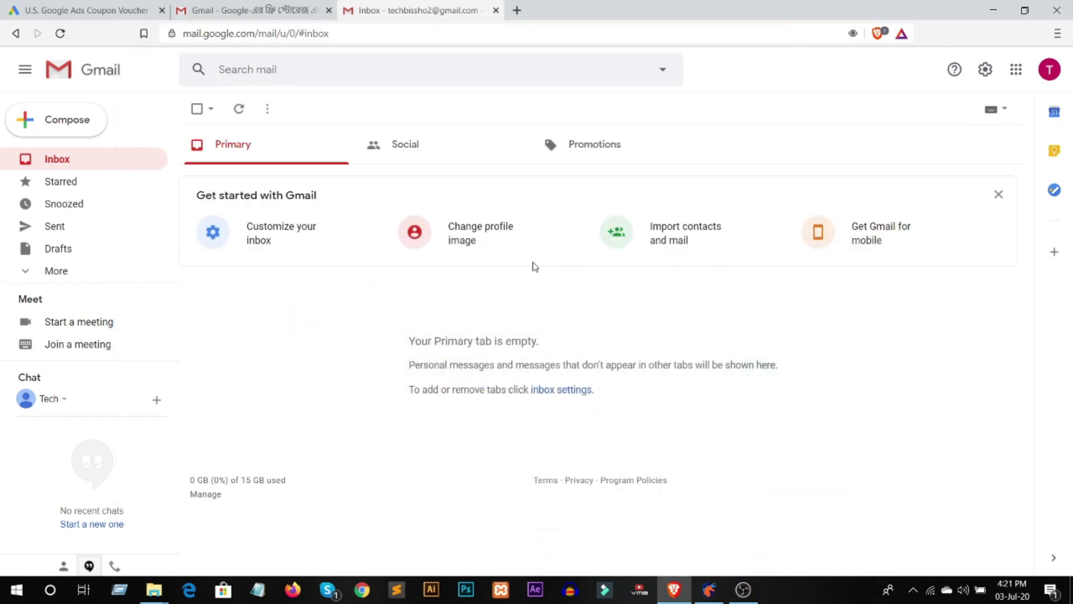
# - Reload the Google Ads coupon tab so it loads through the United States VPN
pyautogui.click(53, 16)
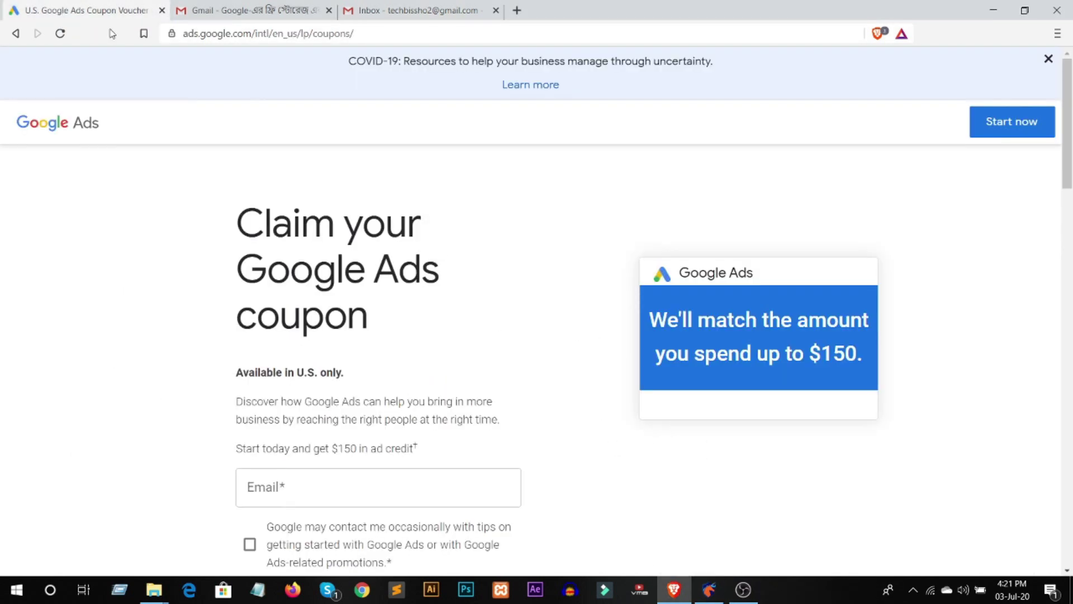
pyautogui.click(61, 34)
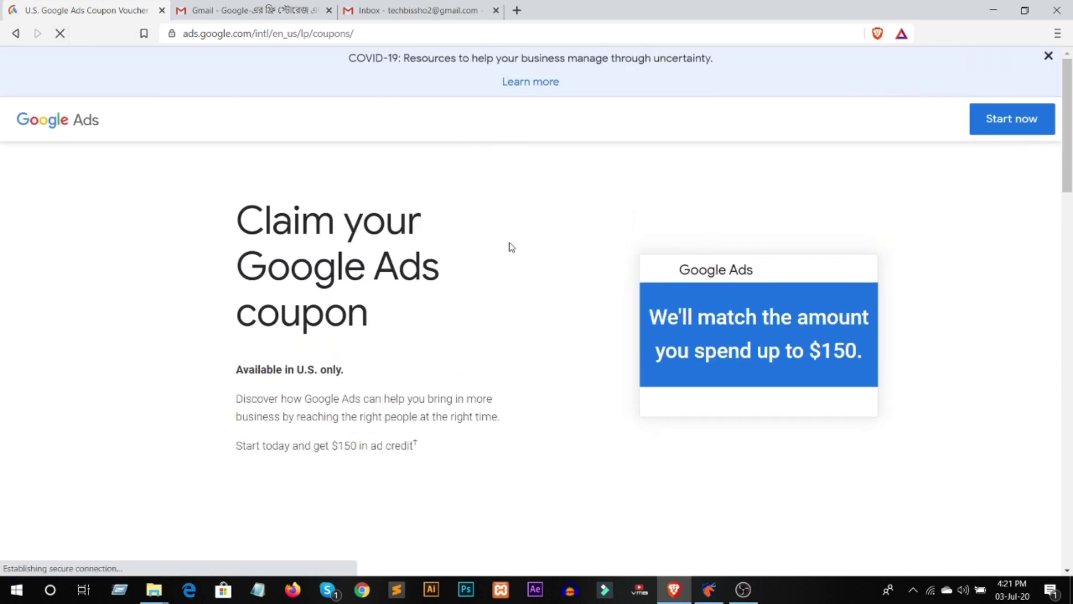
pyautogui.scroll(-5, 487, 254)
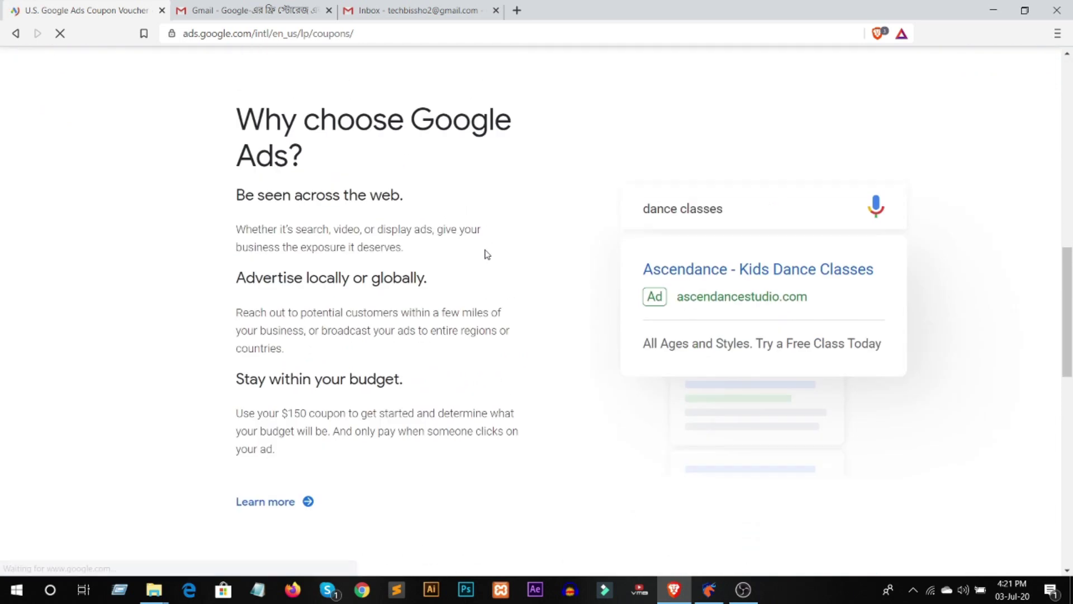
pyautogui.scroll(15, 487, 252)
pyautogui.click(453, 5)
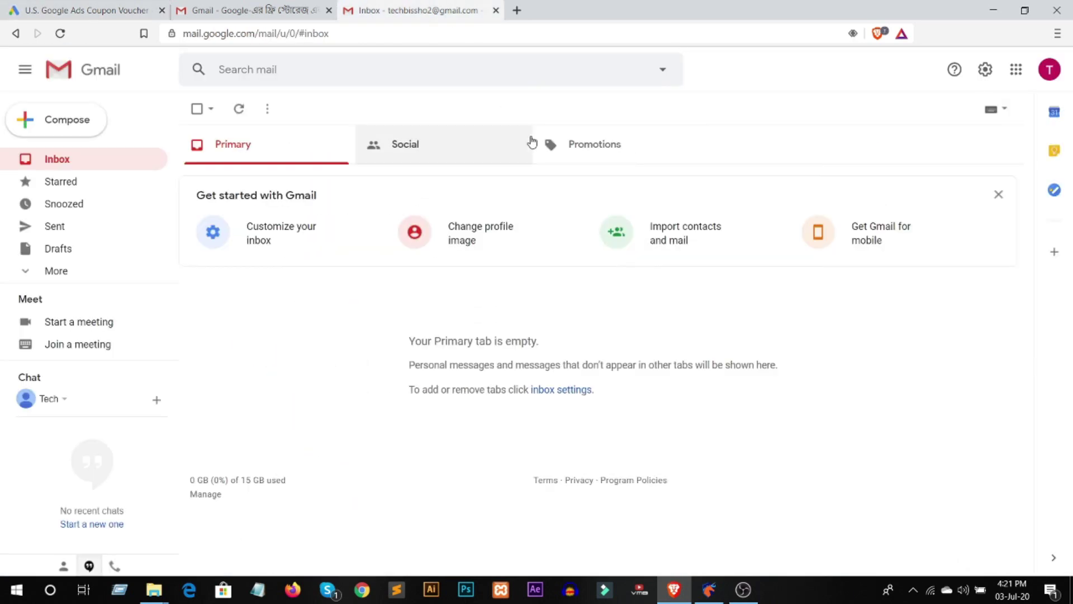
# - Copy the new account's email address from the avatar's account menu
pyautogui.click(1050, 69)
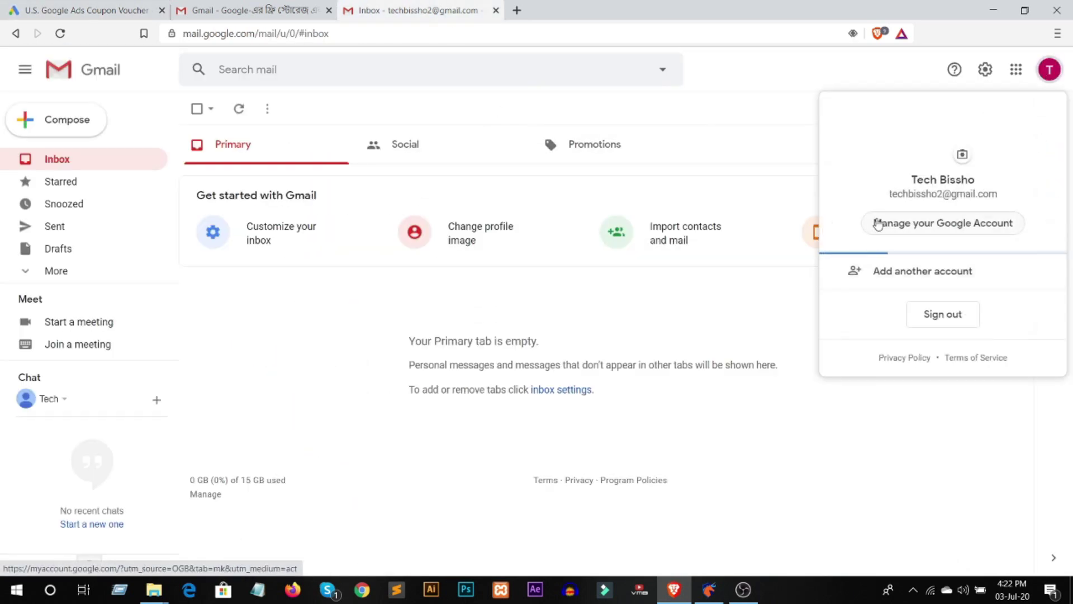
pyautogui.moveTo(891, 199); pyautogui.dragTo(998, 196)
pyautogui.hotkey('ctrl', 'c')
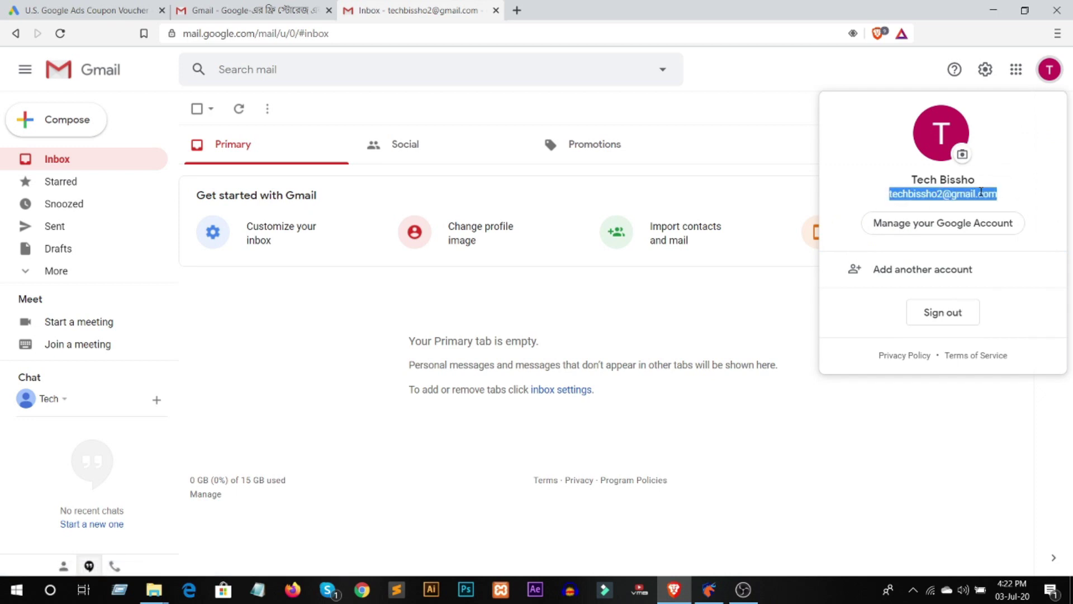
pyautogui.press('Escape')
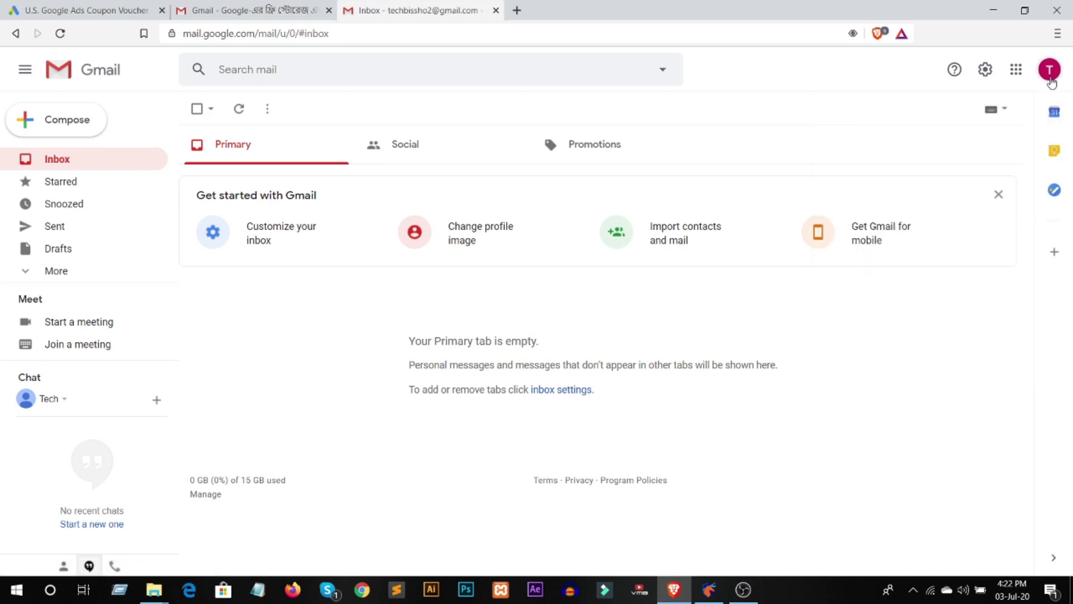
pyautogui.click(1050, 78)
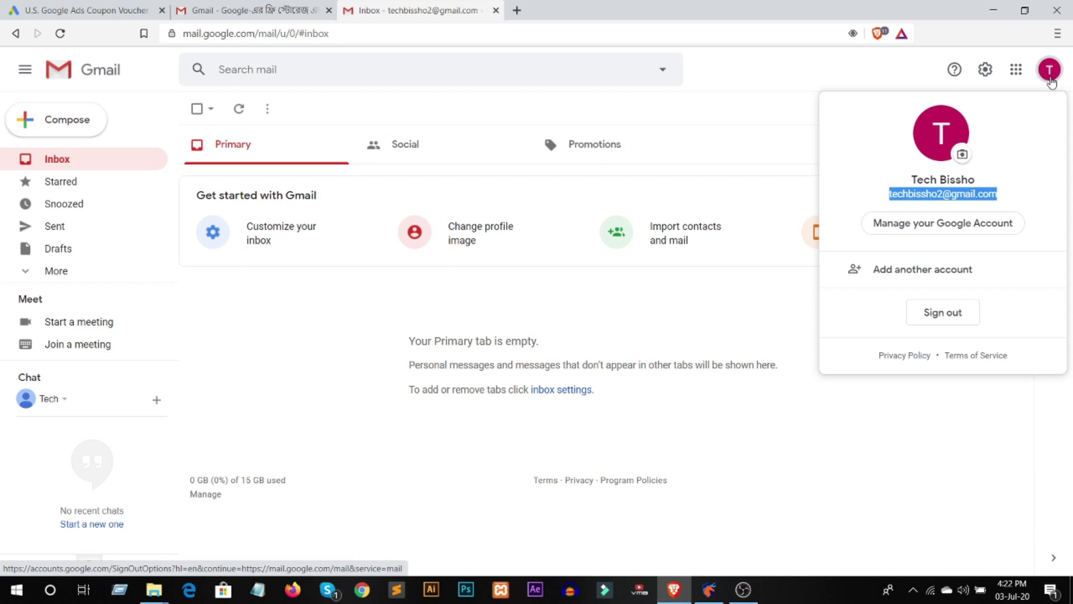
pyautogui.click(84, 10)
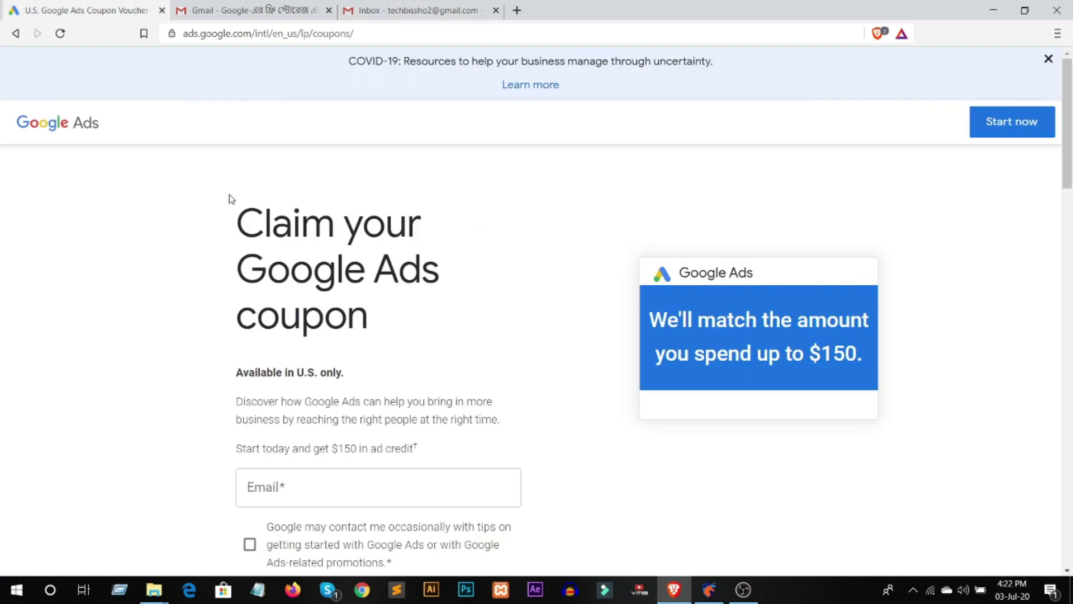
# - Paste the new Gmail address into the coupon Email field, tick promotions consent, and start reCAPTCHA
pyautogui.scroll(-4, 487, 275)
pyautogui.scroll(2, 481, 274)
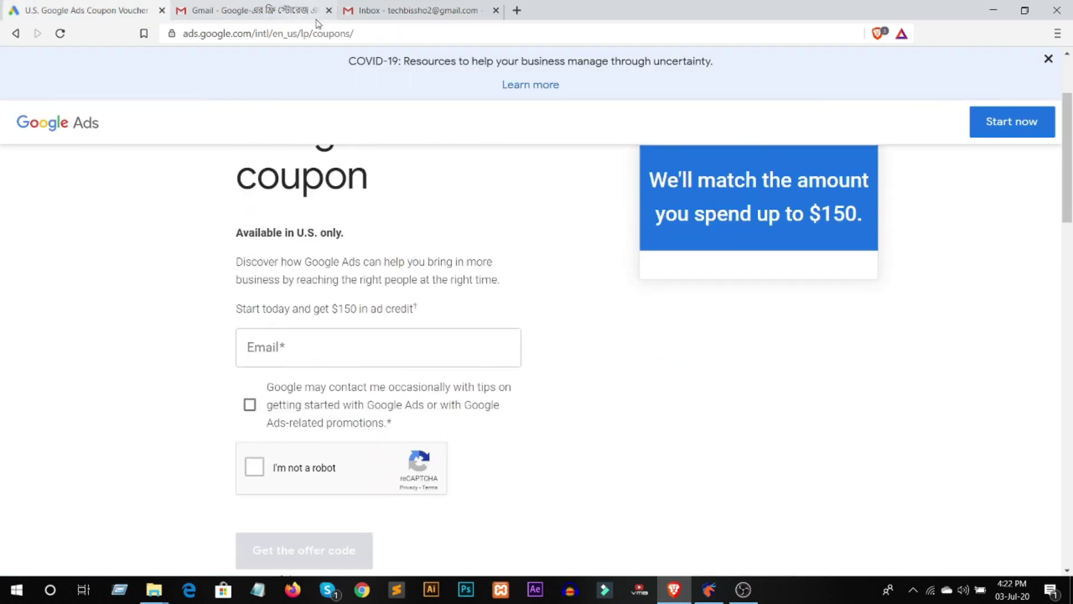
pyautogui.click(290, 347)
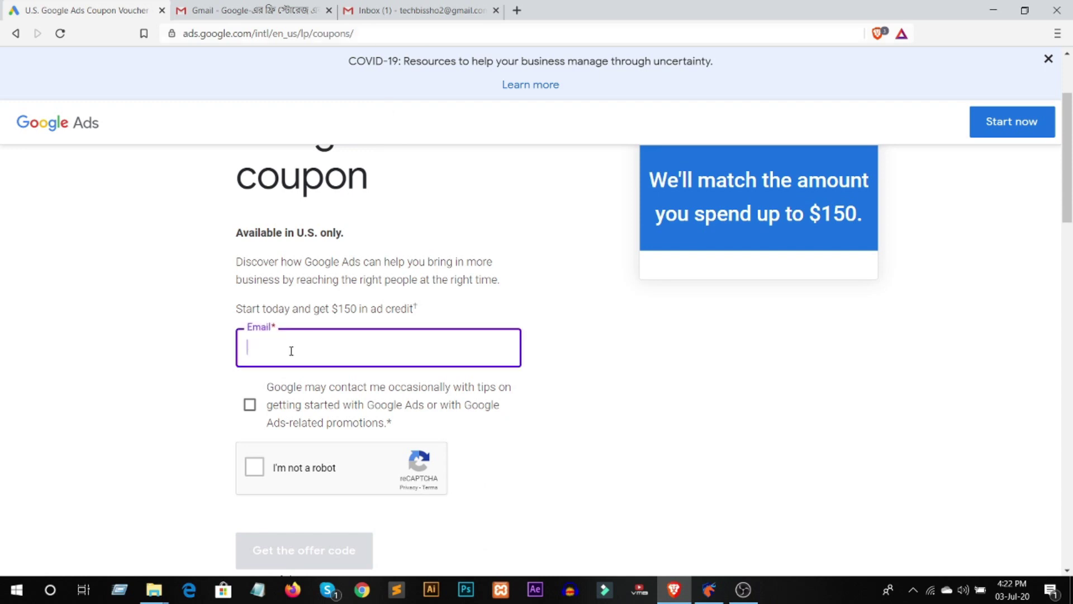
pyautogui.hotkey('ctrl', 'v')
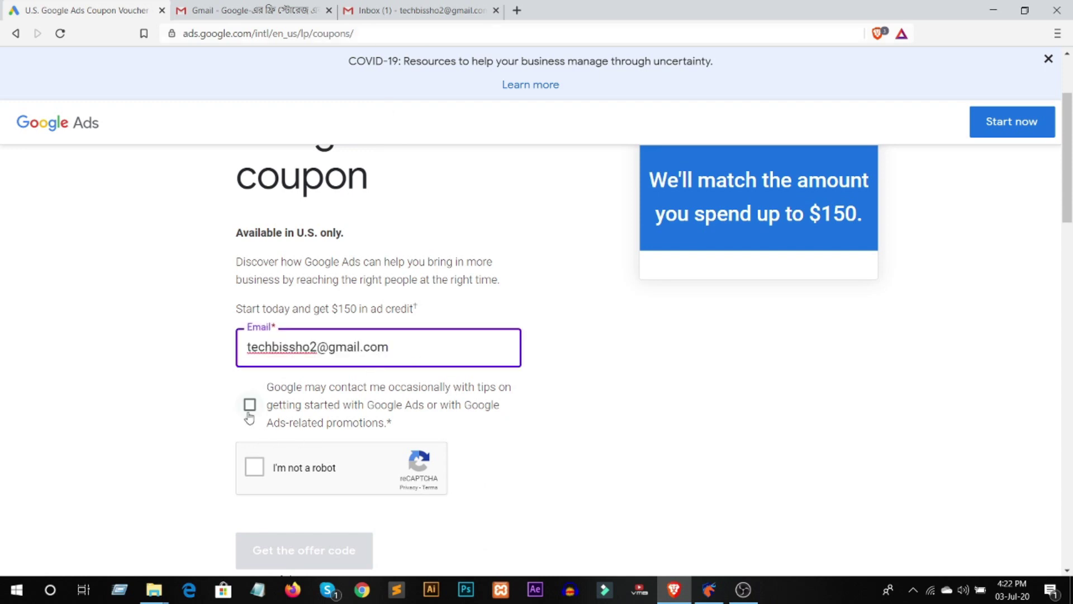
pyautogui.click(250, 404)
pyautogui.click(261, 471)
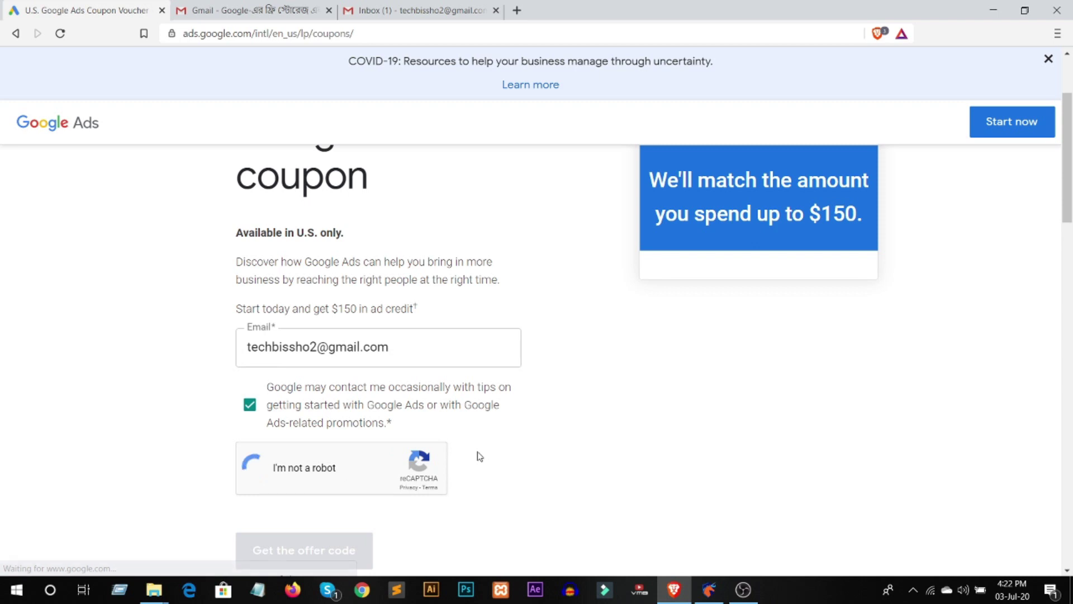
pyautogui.scroll(-1, 561, 375)
# - Select all the traffic-light squares in the reCAPTCHA and verify
pyautogui.click(373, 376)
pyautogui.click(372, 396)
pyautogui.click(402, 399)
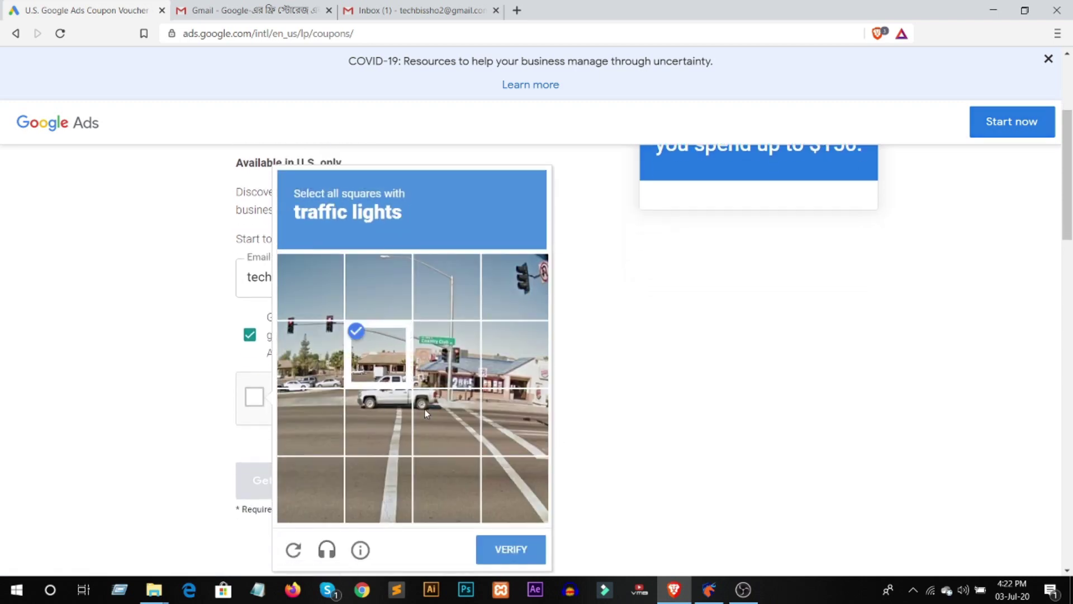
pyautogui.click(426, 414)
pyautogui.click(380, 420)
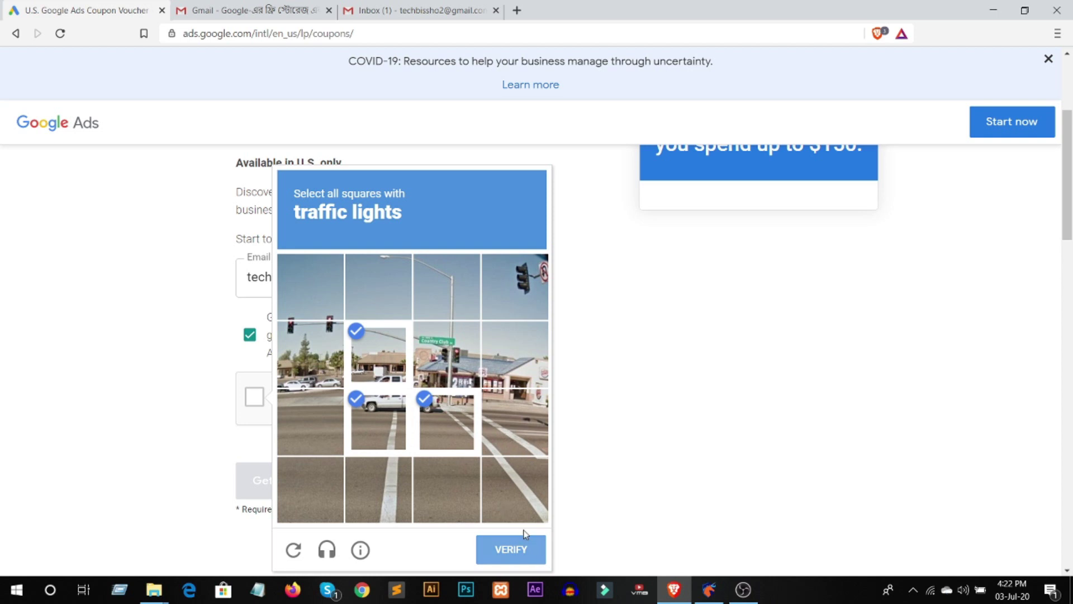
pyautogui.click(524, 537)
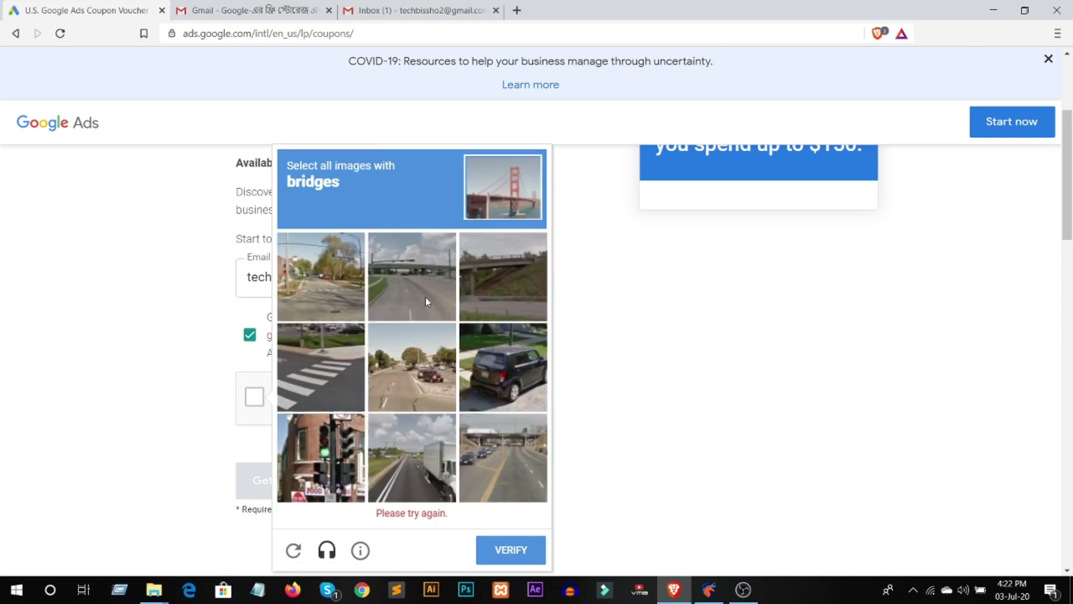
# - Select the three bridge images, verify, and request the $150 offer code
pyautogui.click(425, 298)
pyautogui.click(501, 296)
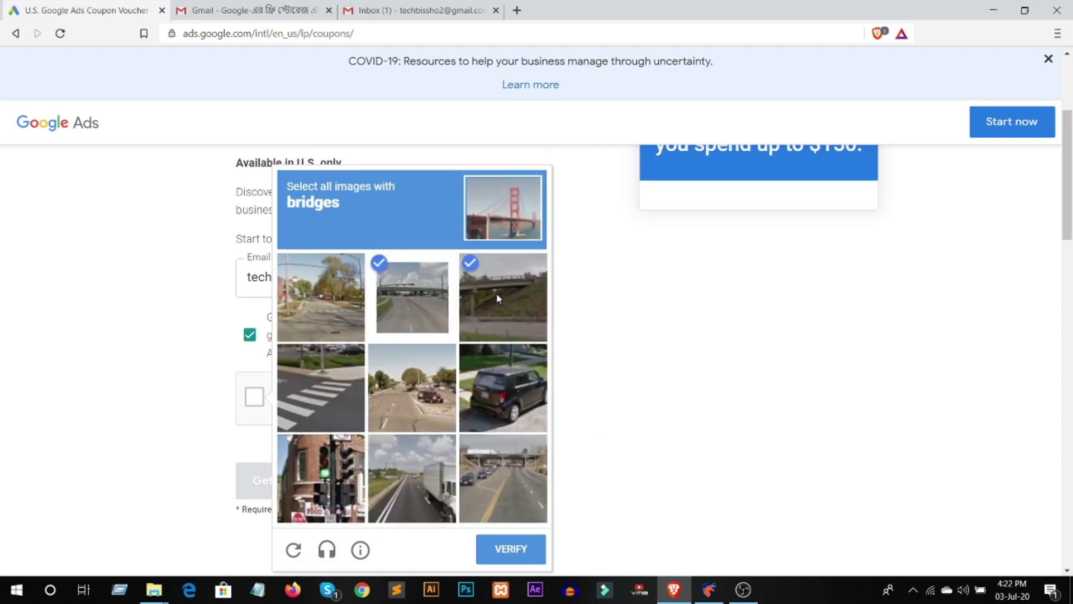
pyautogui.click(492, 475)
pyautogui.click(523, 549)
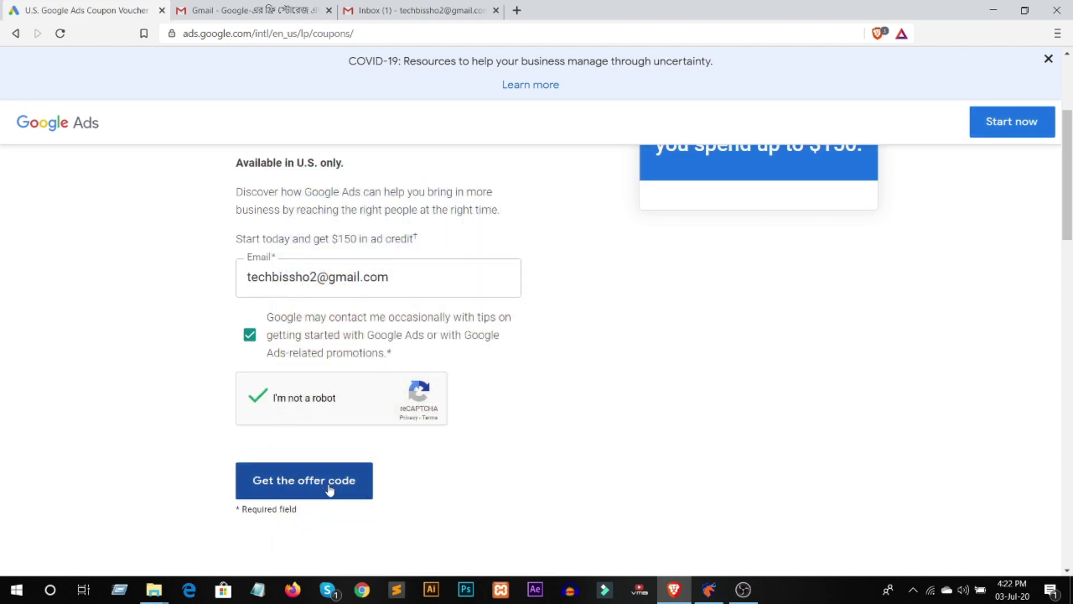
pyautogui.click(333, 488)
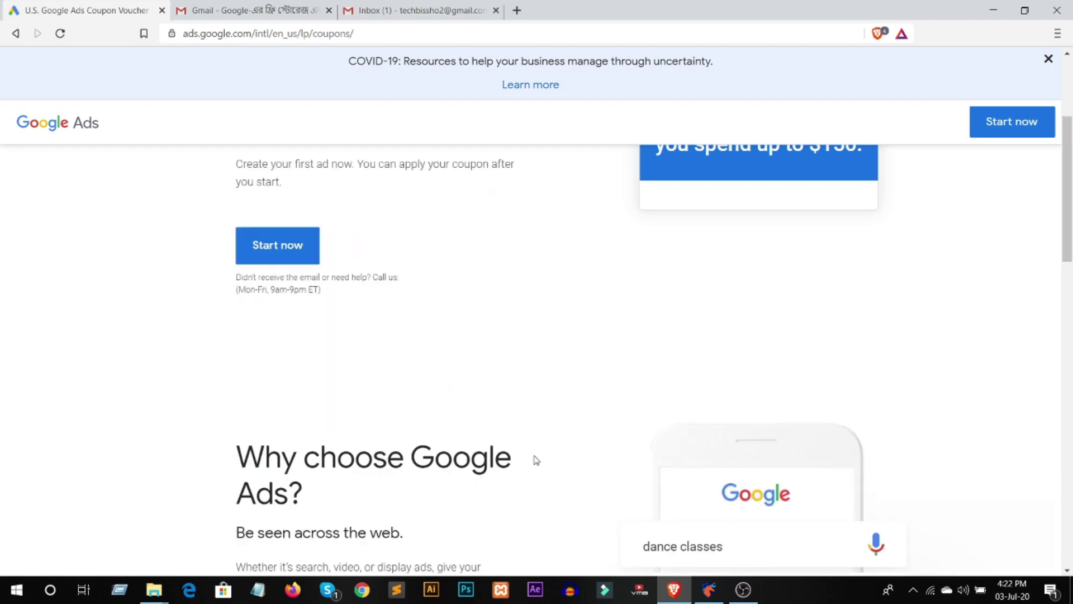
# - Review the offer-code confirmation page, then return to the new account's Gmail inbox
pyautogui.scroll(-4, 536, 460)
pyautogui.scroll(6, 536, 460)
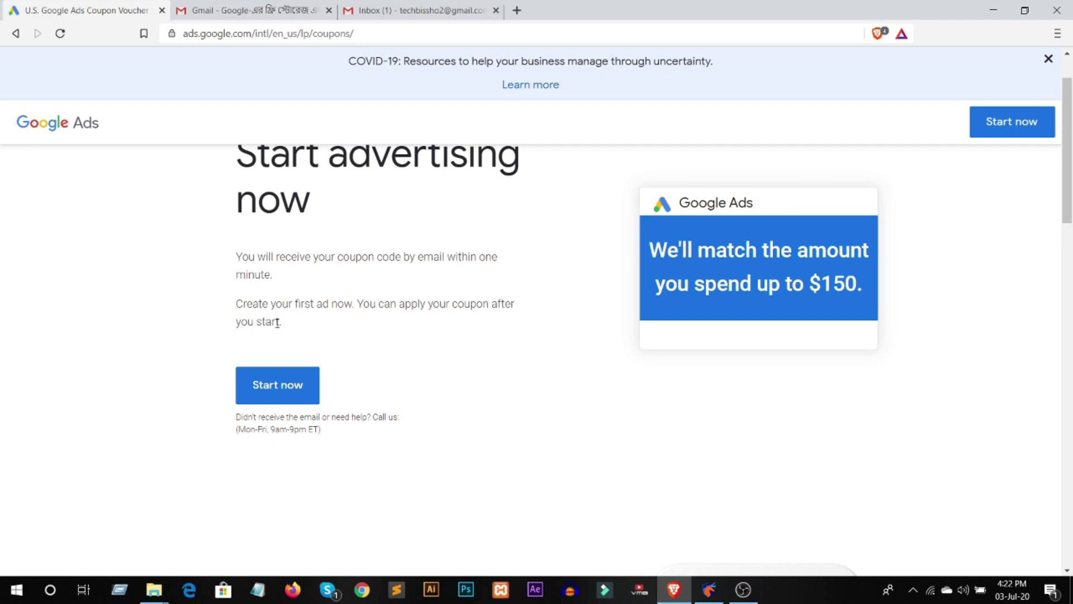
pyautogui.click(421, 10)
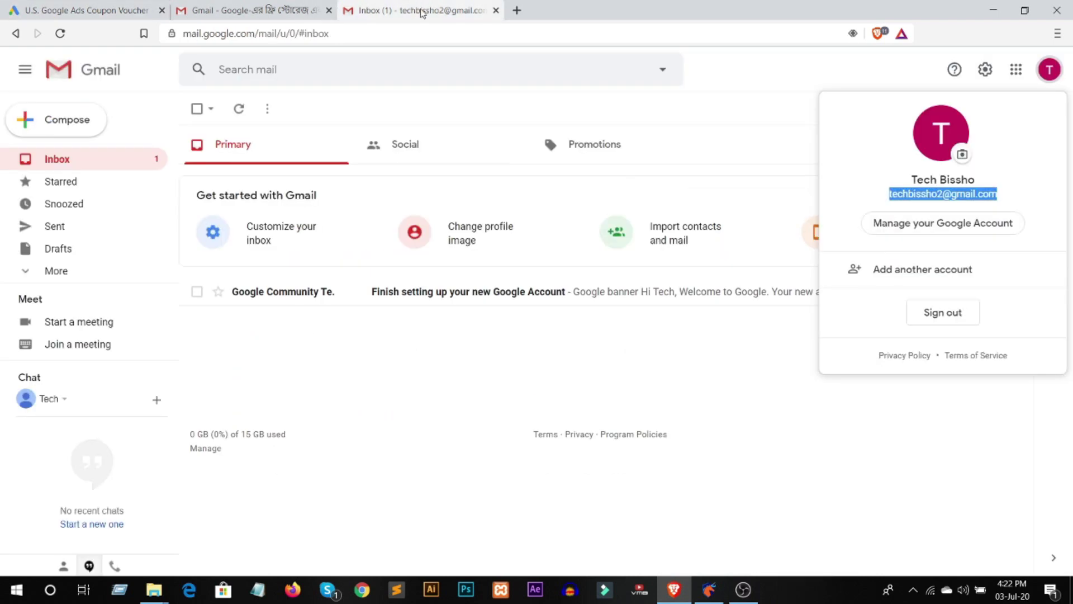
# - Dismiss the account popup, check the welcome email, and reload Gmail to open the Google Ads $150 credit email
pyautogui.click(790, 378)
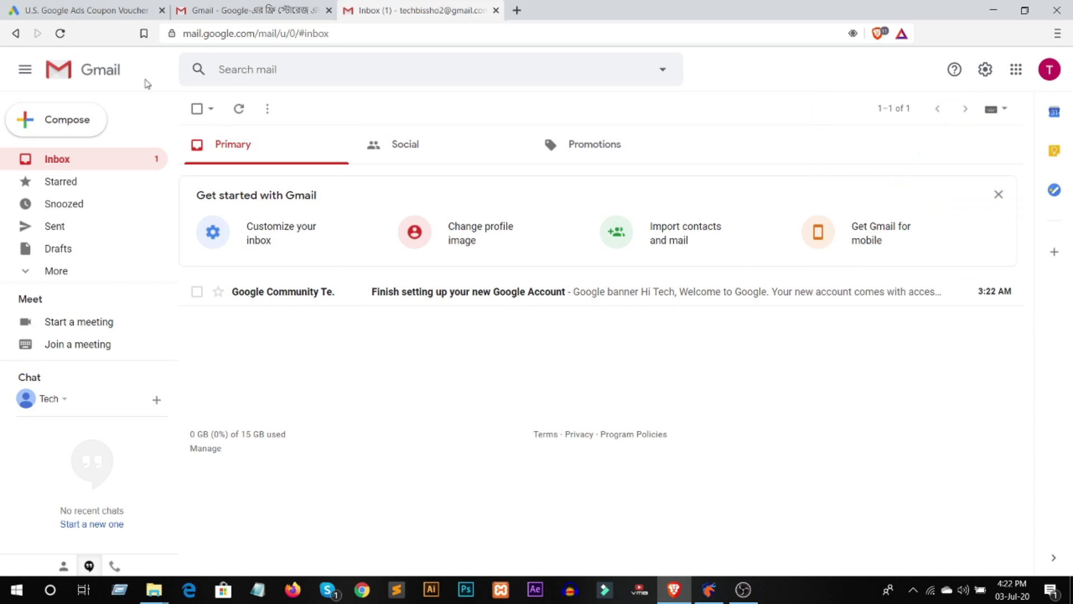
pyautogui.click(236, 108)
pyautogui.click(511, 287)
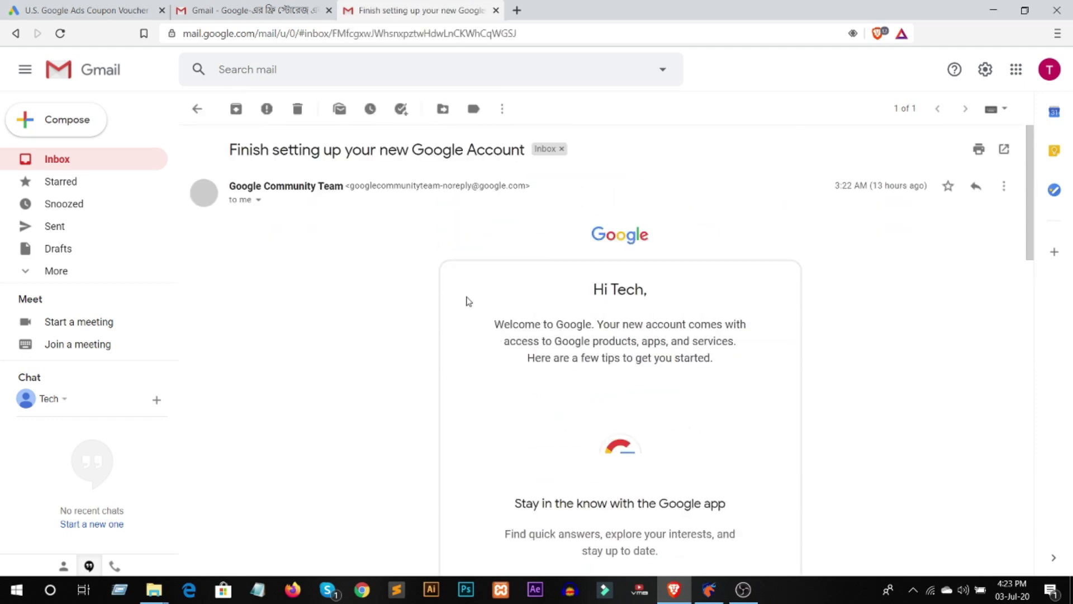
pyautogui.click(130, 162)
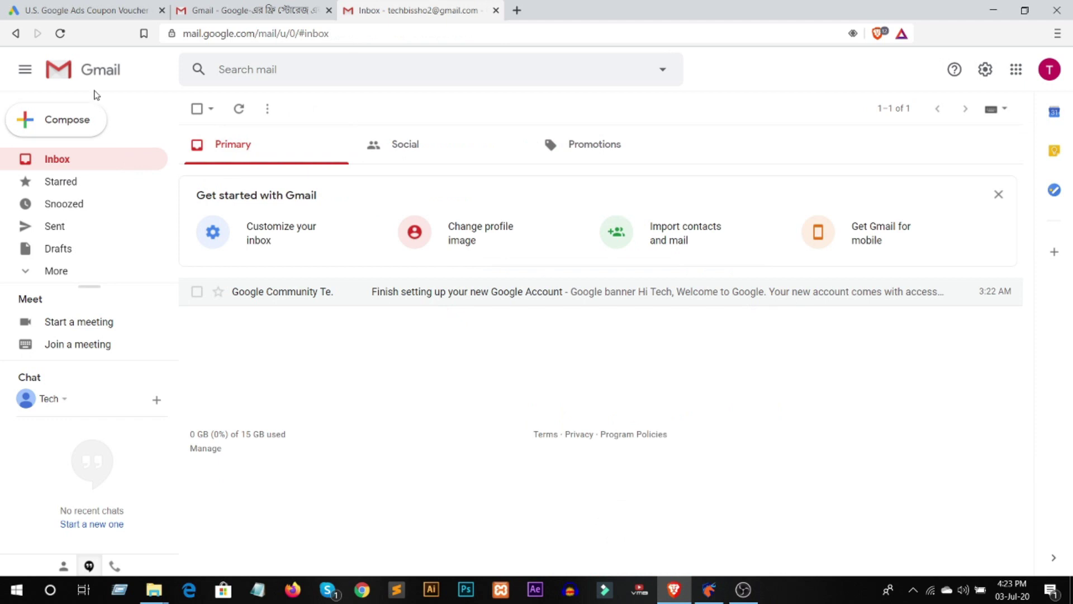
pyautogui.click(60, 33)
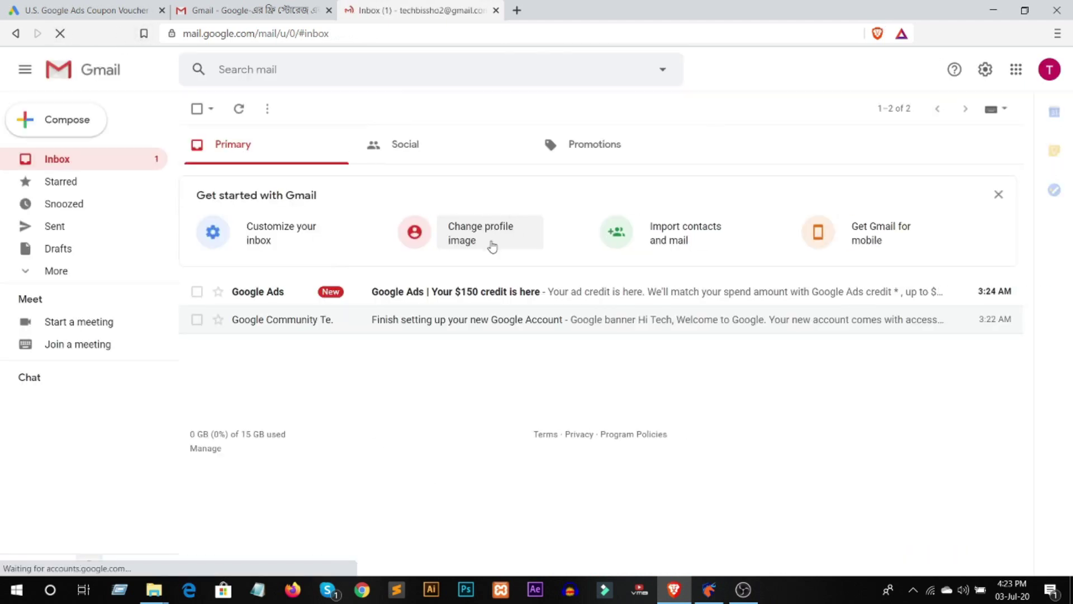
pyautogui.click(448, 295)
# - Scroll to the $150 offer card, dismiss the email-links prompt, and follow 'Redeem now'
pyautogui.scroll(-1, 515, 312)
pyautogui.scroll(-3, 516, 312)
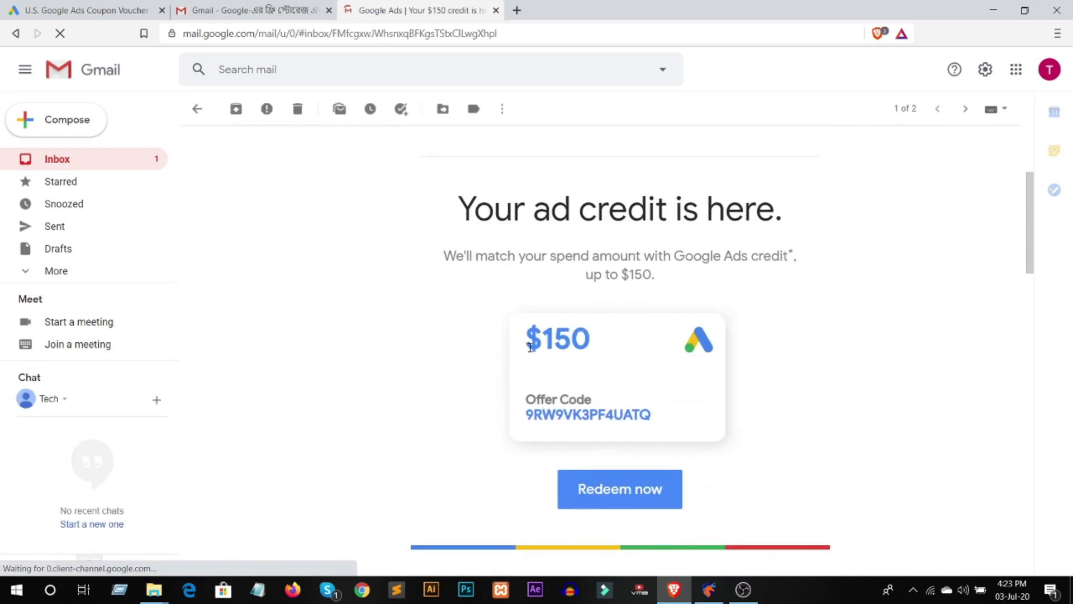
pyautogui.doubleClick(599, 352)
pyautogui.click(467, 205)
pyautogui.click(372, 54)
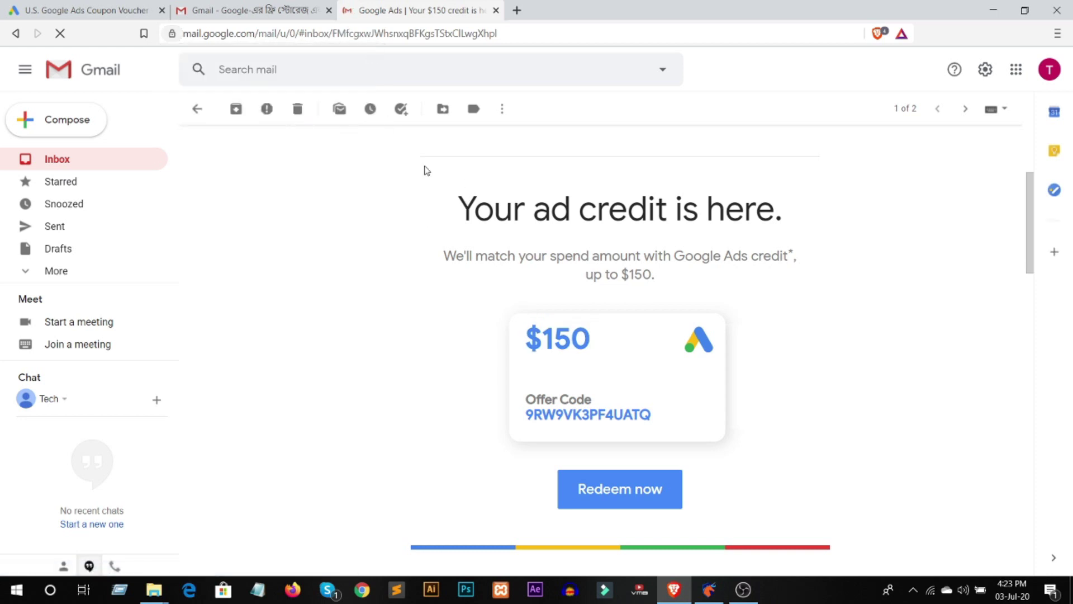
pyautogui.moveTo(465, 211); pyautogui.dragTo(804, 218)
pyautogui.scroll(-1, 831, 254)
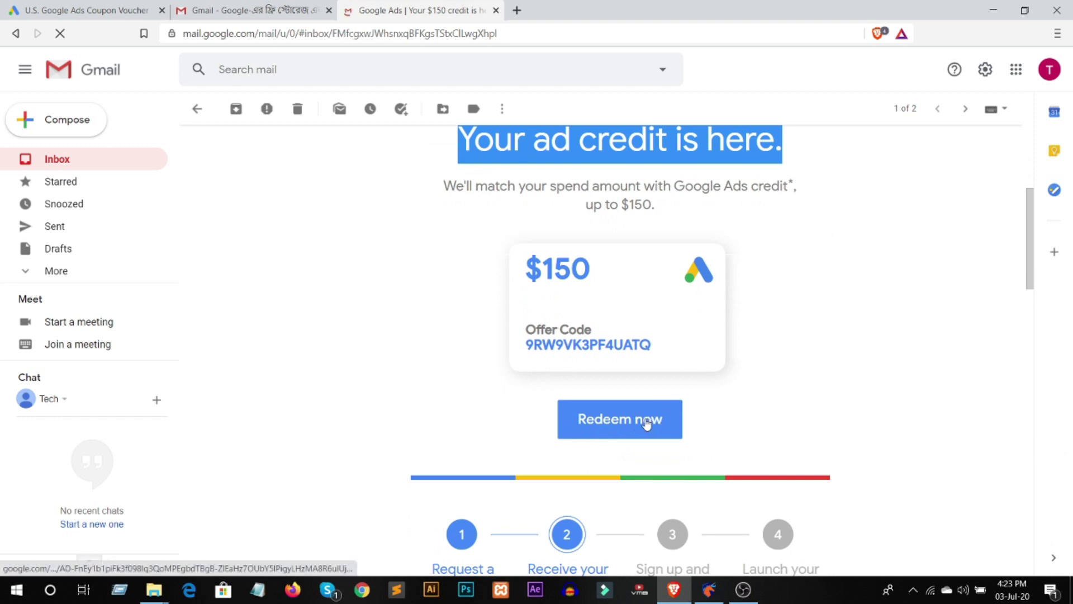
pyautogui.click(648, 424)
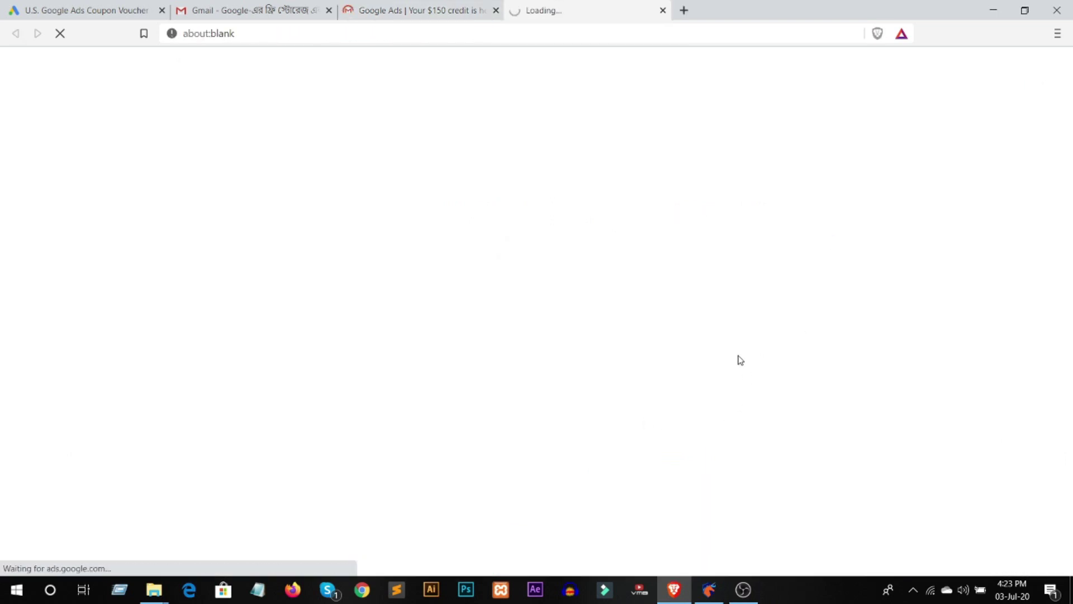